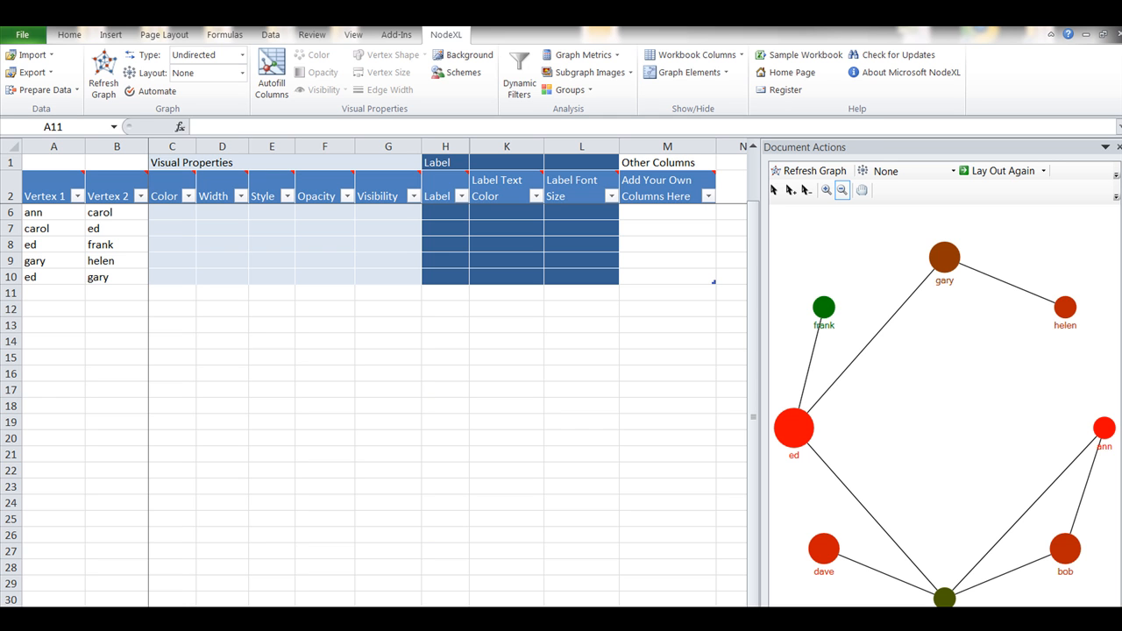
# Switch to the worksheet listing the vertices and refresh the graph so it shows their pink and blue colors
pyautogui.scroll(1, 368, 394)
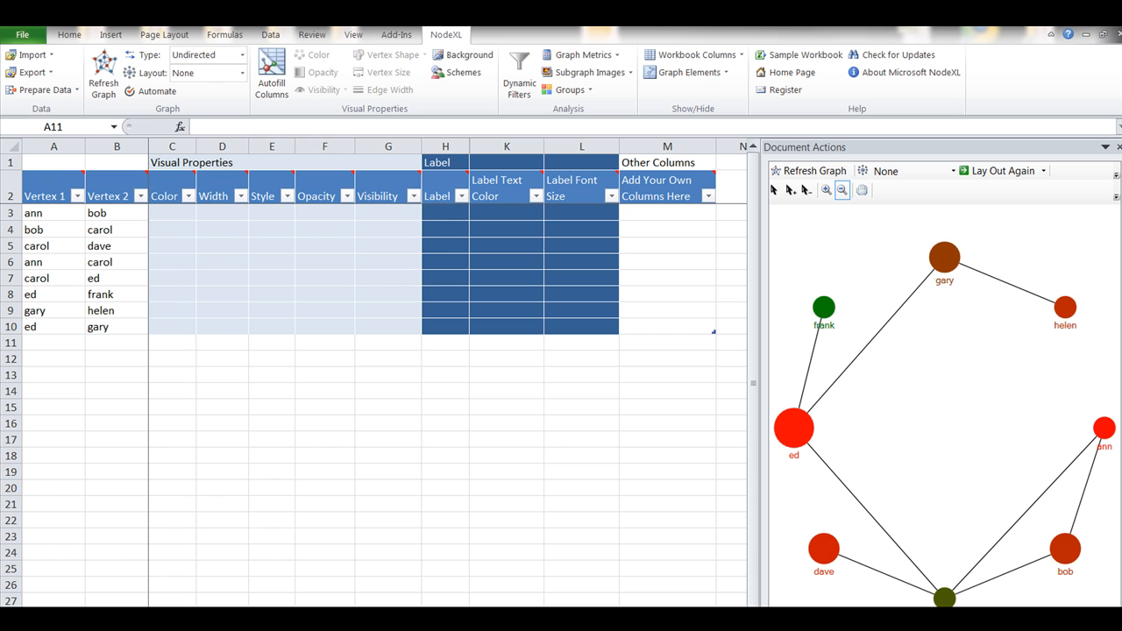
pyautogui.hotkey('ctrl', 'pagedown')
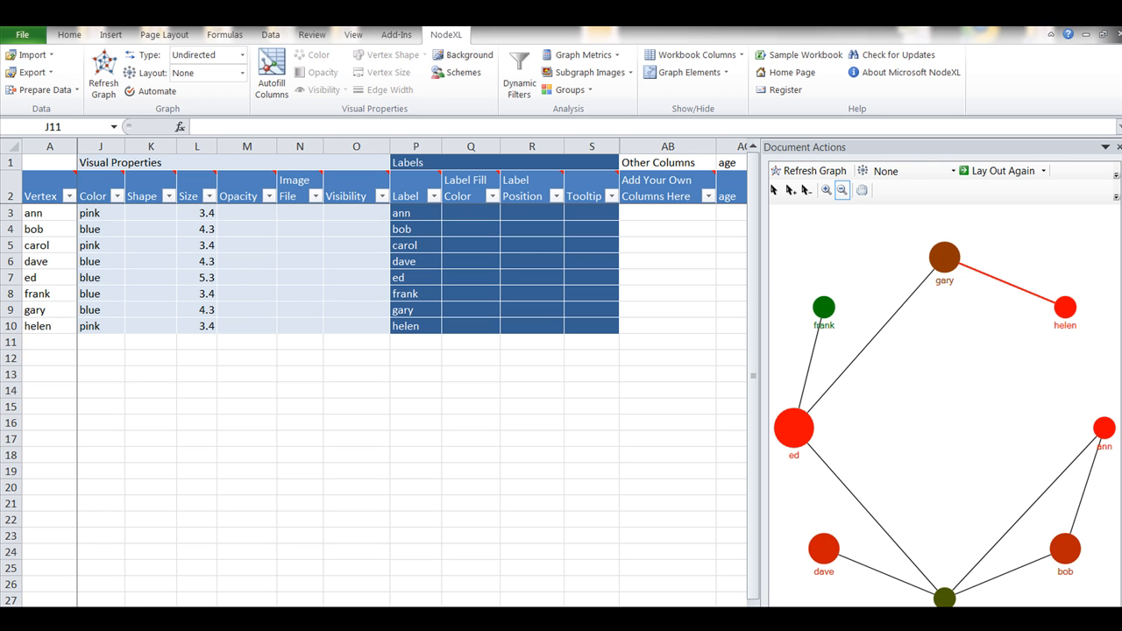
pyautogui.click(816, 173)
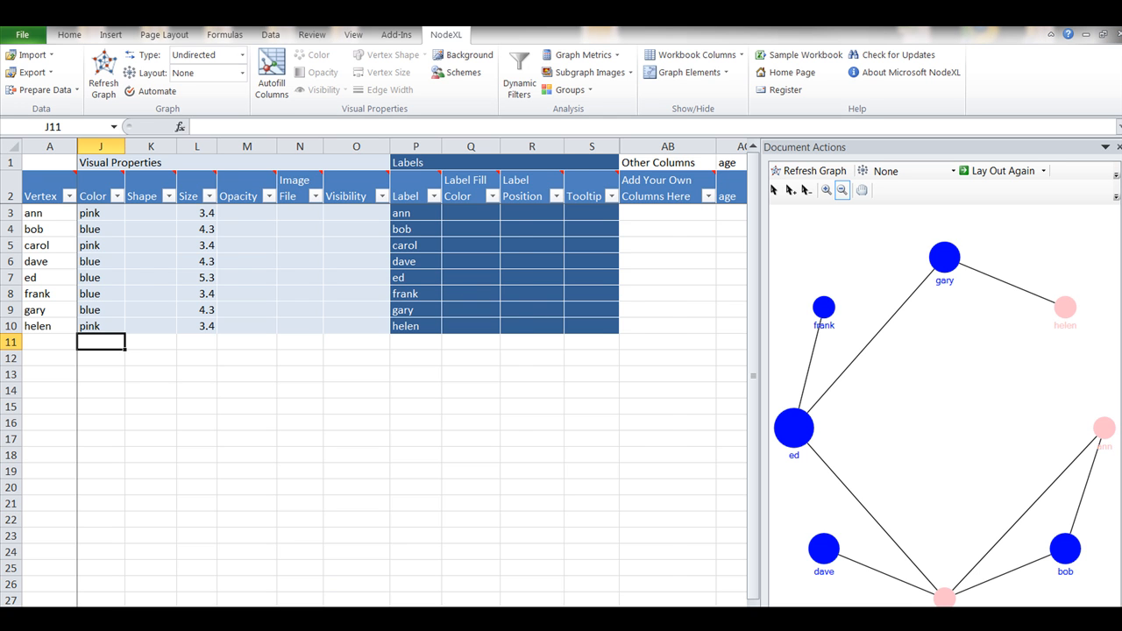
# Clear the extra age and priorParties labels from cells AC1 and AD1 above the column headers
pyautogui.hscroll(4, 386, 368)
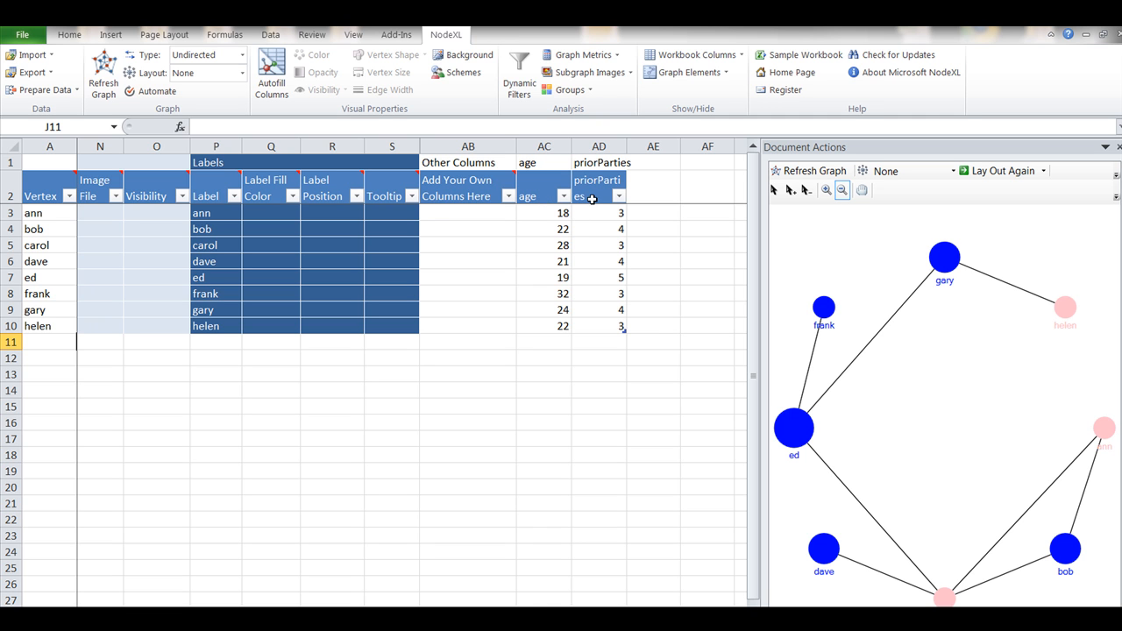
pyautogui.click(539, 163)
pyautogui.moveTo(539, 163); pyautogui.dragTo(600, 163)
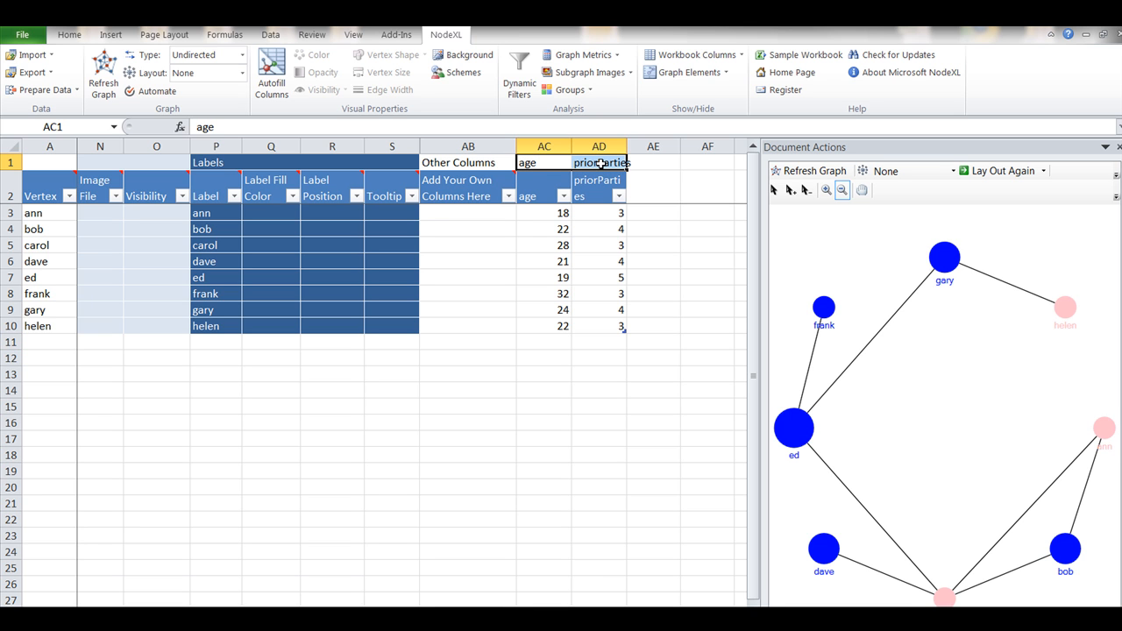
pyautogui.press('Delete')
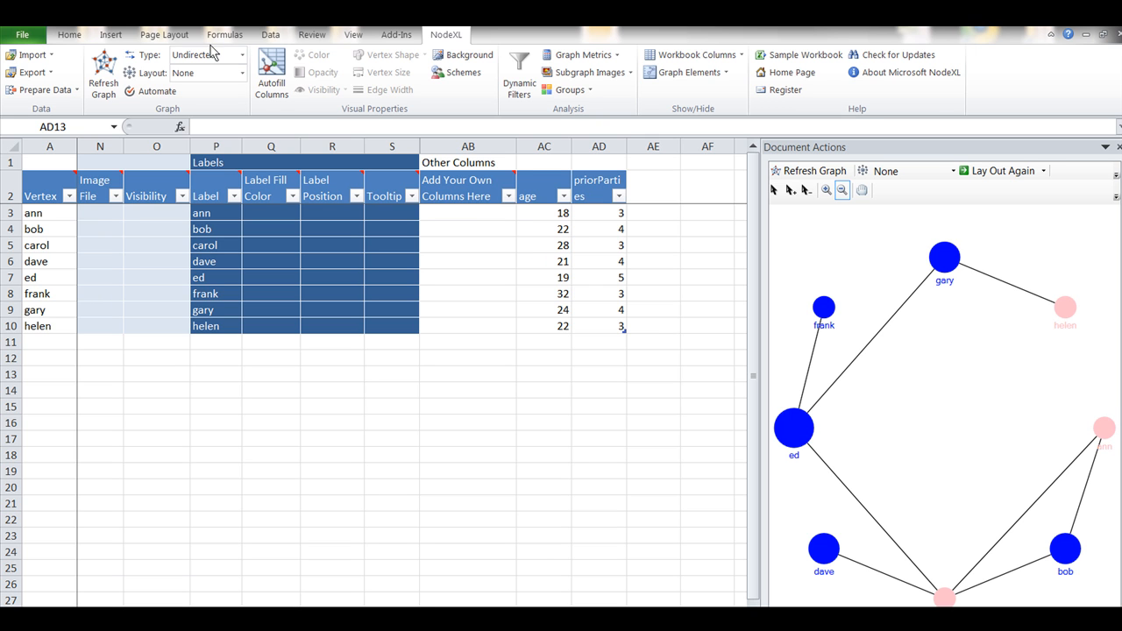
# Change the graph type to Directed and refresh the graph
pyautogui.click(242, 59)
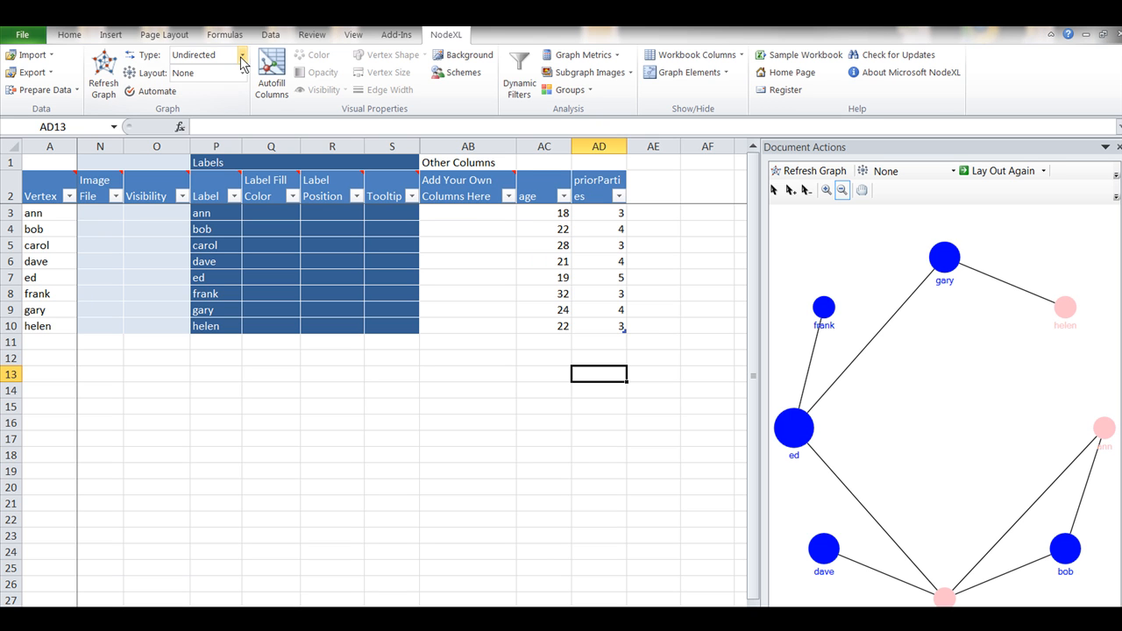
pyautogui.click(242, 57)
pyautogui.click(210, 73)
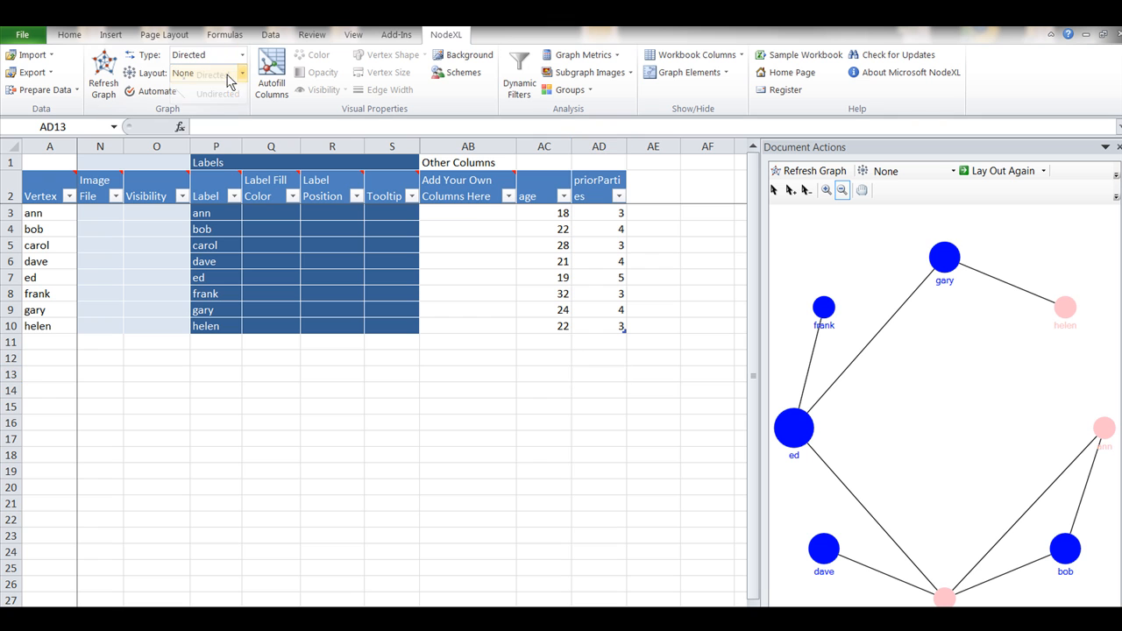
pyautogui.click(810, 171)
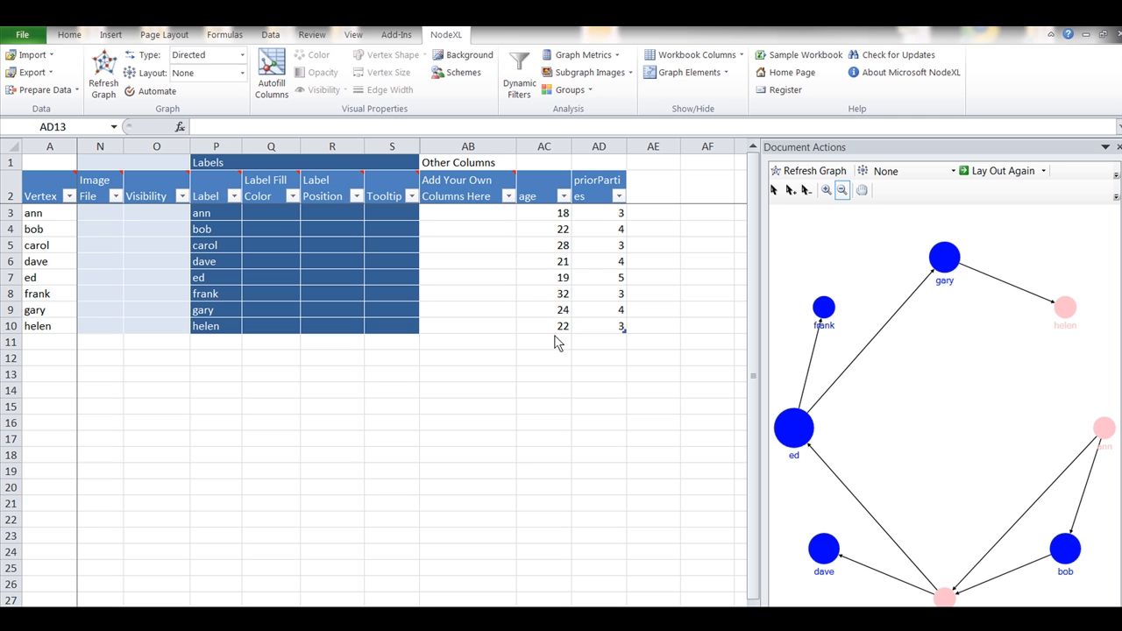
# Add a new vertex attribute column headed hours in cell AE2, beside priorParties
pyautogui.click(662, 189)
pyautogui.write('hours')
pyautogui.press('Tab')
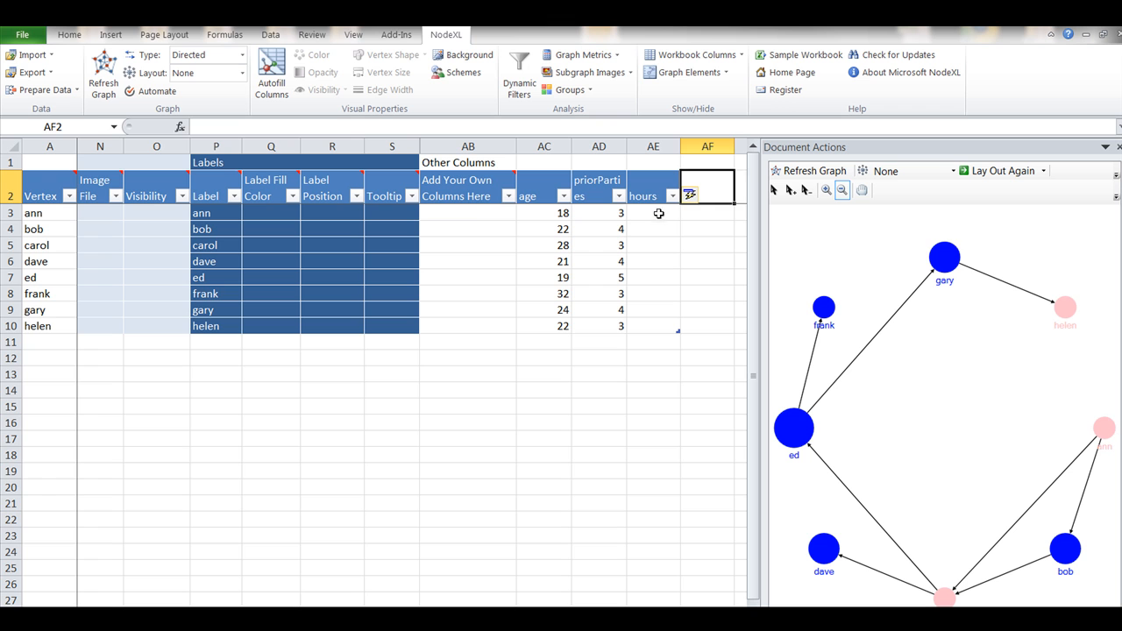
# Fill the hours column in AE3 to AE10 with the values 8, 7, 7, 7, 8, 9, 7 and 6
pyautogui.click(658, 213)
pyautogui.write('8')
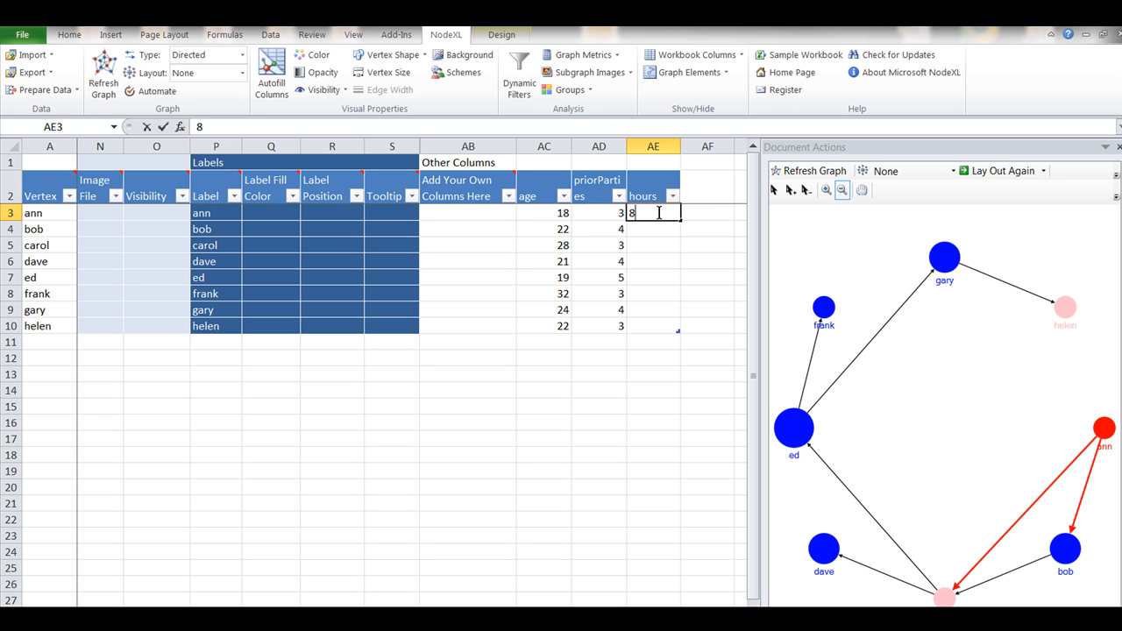
pyautogui.click(672, 229)
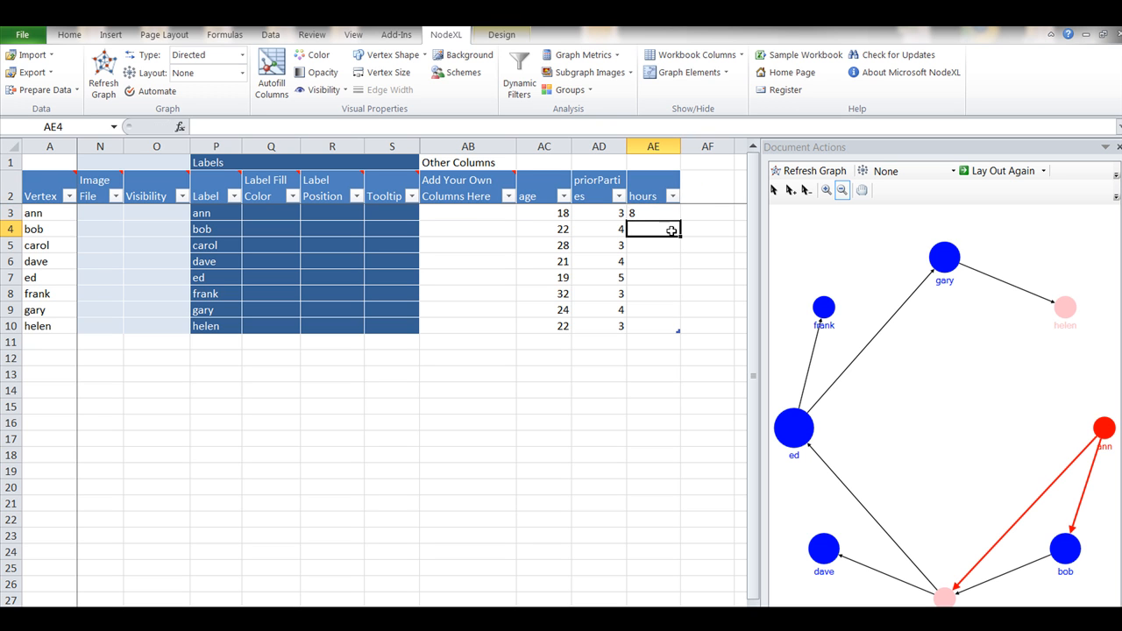
pyautogui.write('7')
pyautogui.click(658, 245)
pyautogui.write('7')
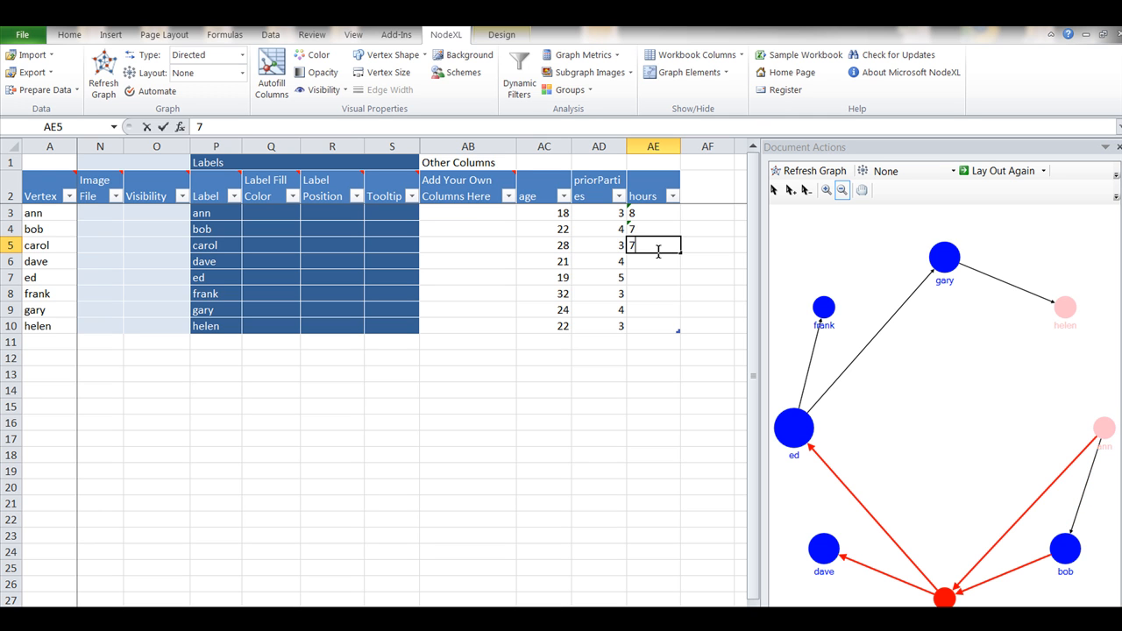
pyautogui.click(659, 261)
pyautogui.write('7')
pyautogui.click(658, 277)
pyautogui.write('8')
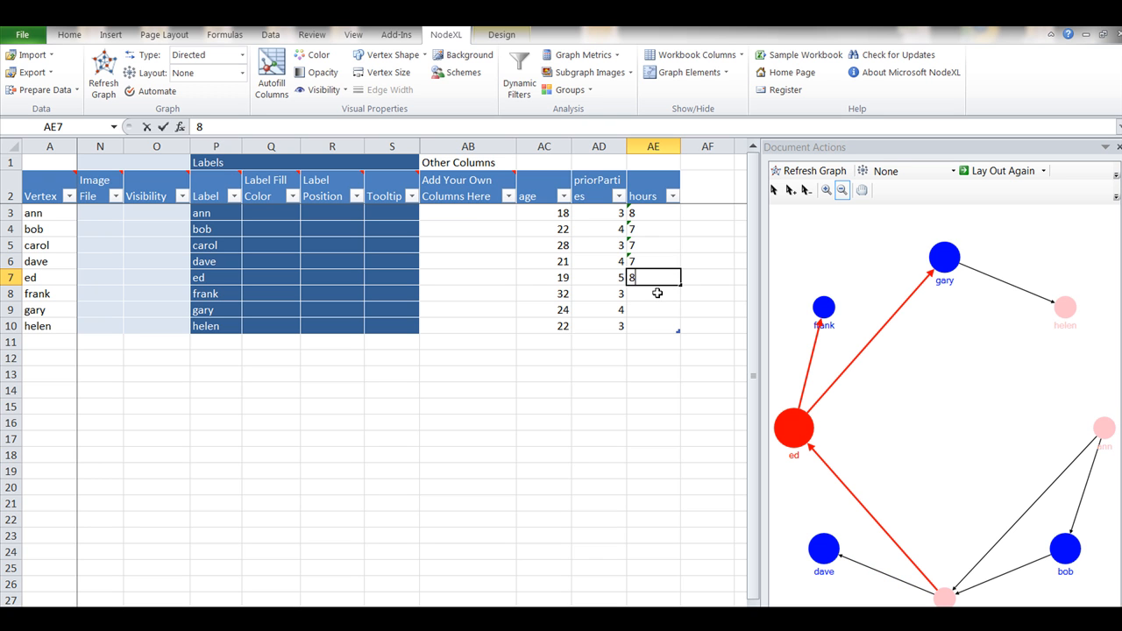
pyautogui.click(657, 293)
pyautogui.write('9')
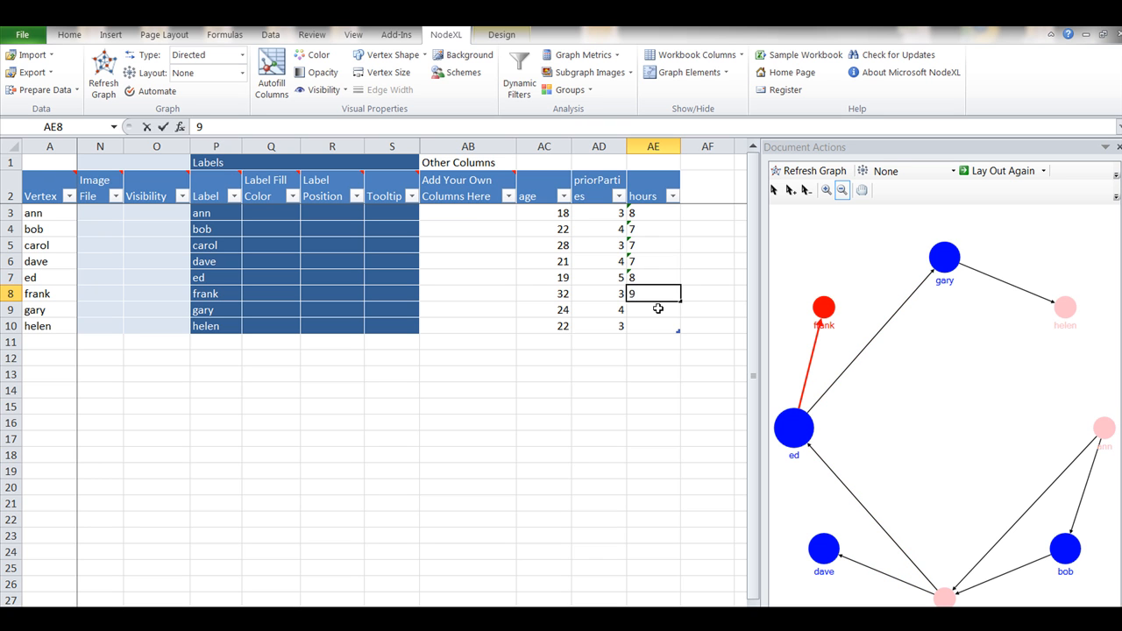
pyautogui.click(657, 309)
pyautogui.write('7')
pyautogui.click(658, 325)
pyautogui.write('6')
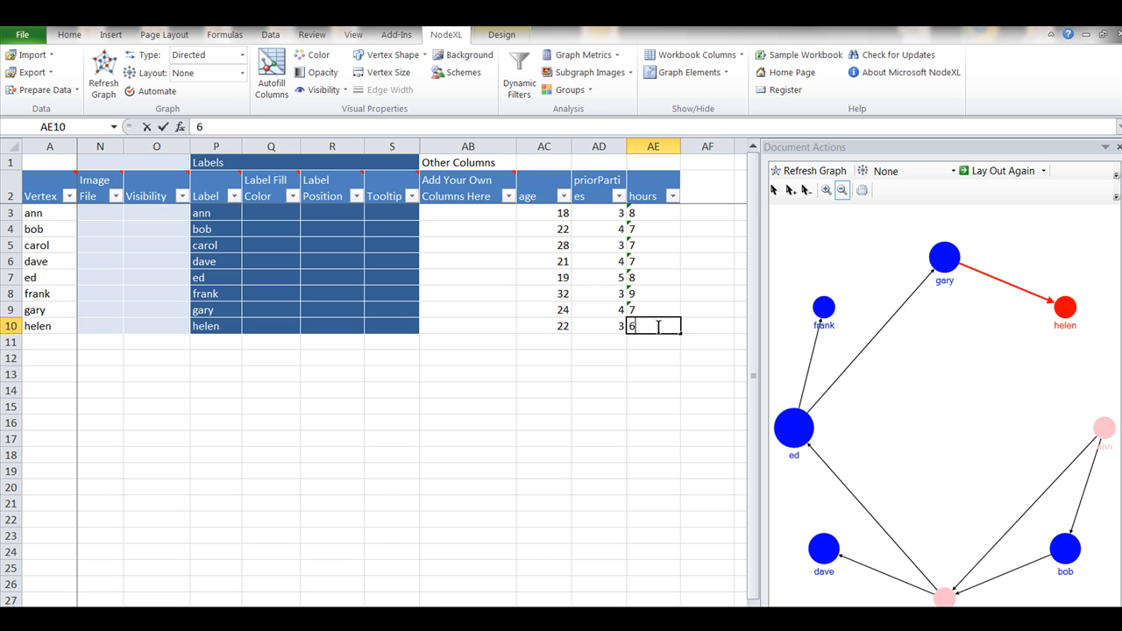
pyautogui.click(659, 358)
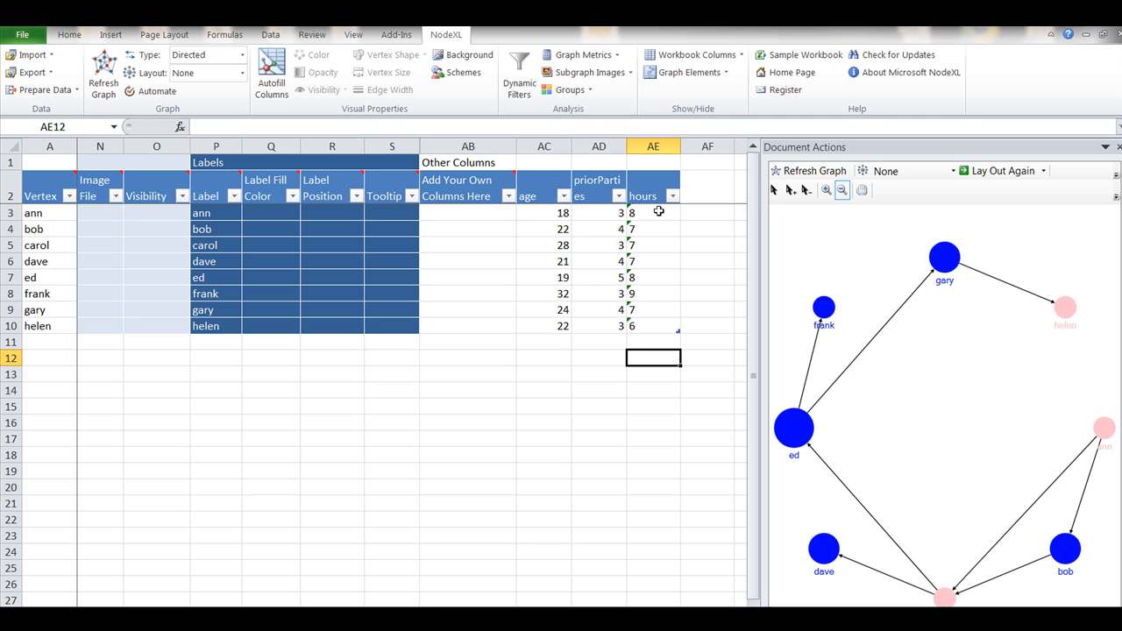
# Format the hours values in AE3:AE10 with the Number category and 0 decimal places
pyautogui.moveTo(658, 212); pyautogui.dragTo(659, 329)
pyautogui.rightClick(660, 309)
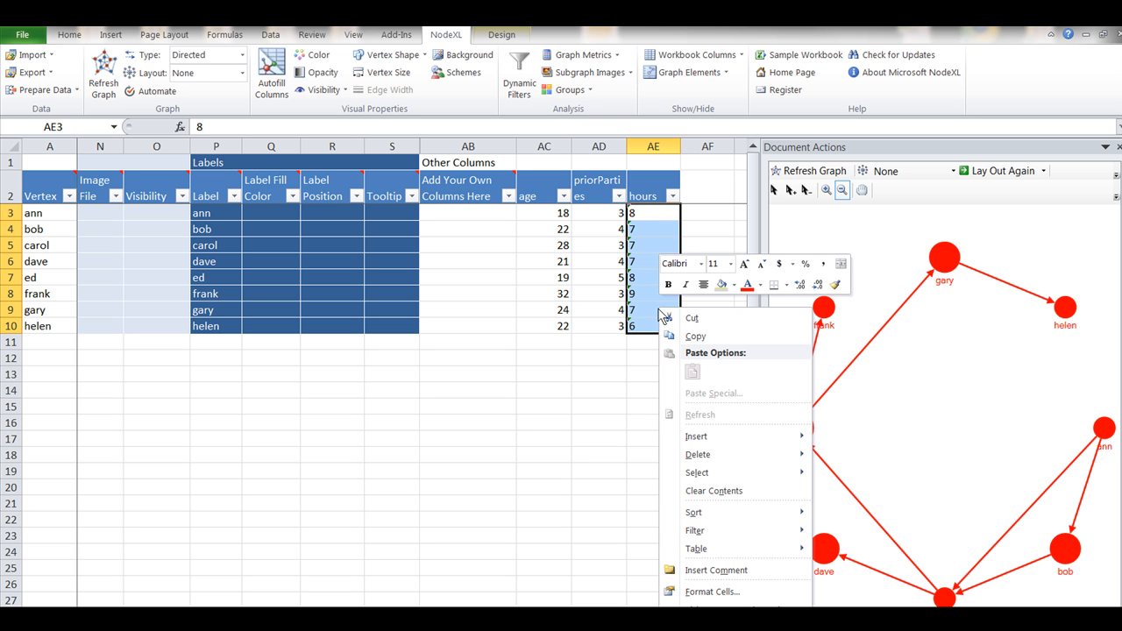
pyautogui.click(717, 592)
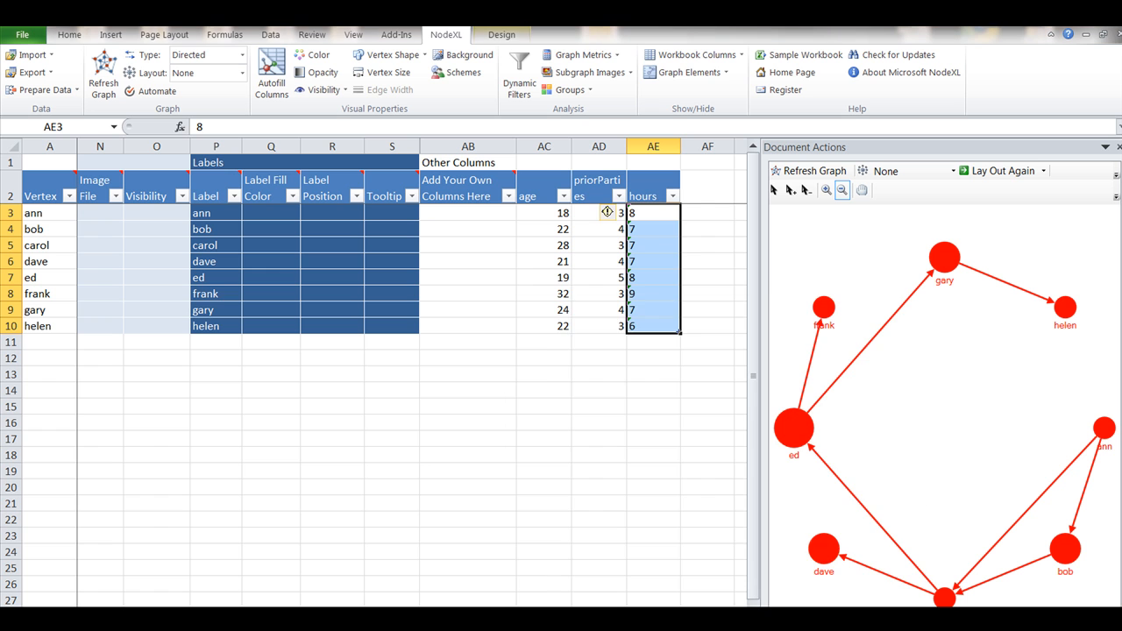
pyautogui.hotkey('ctrl', '1')
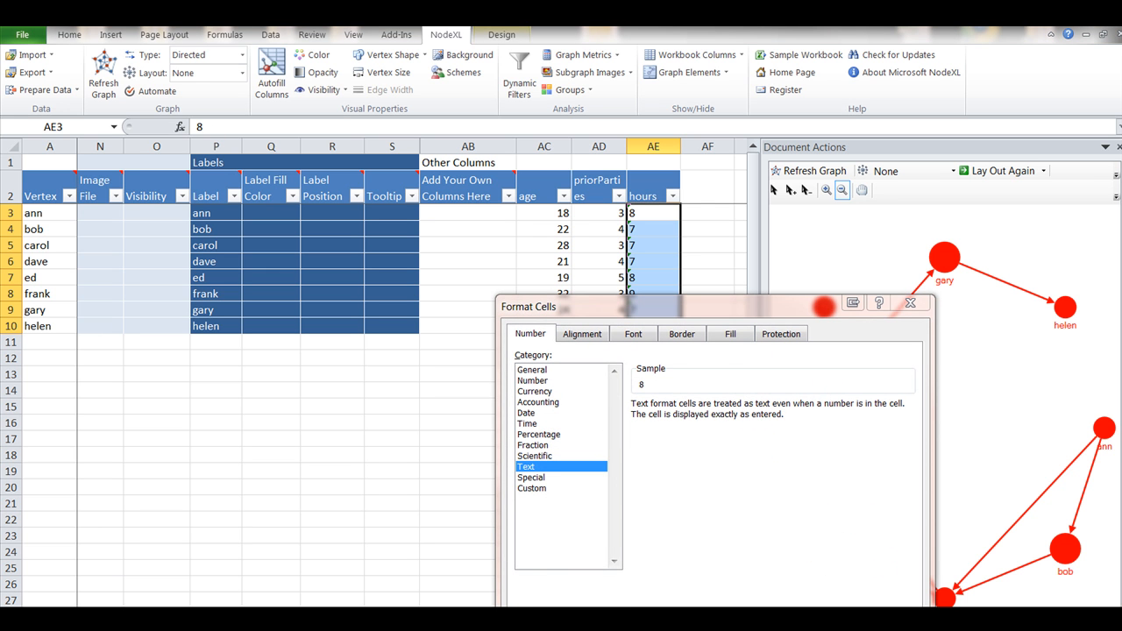
pyautogui.moveTo(756, 307); pyautogui.dragTo(763, 223)
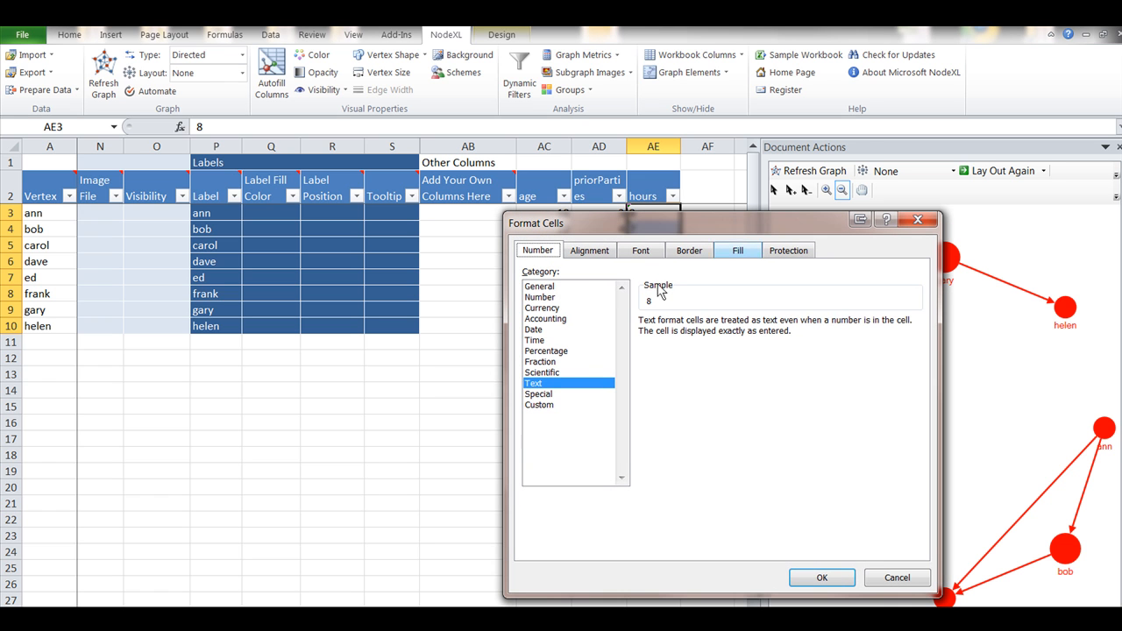
pyautogui.click(546, 298)
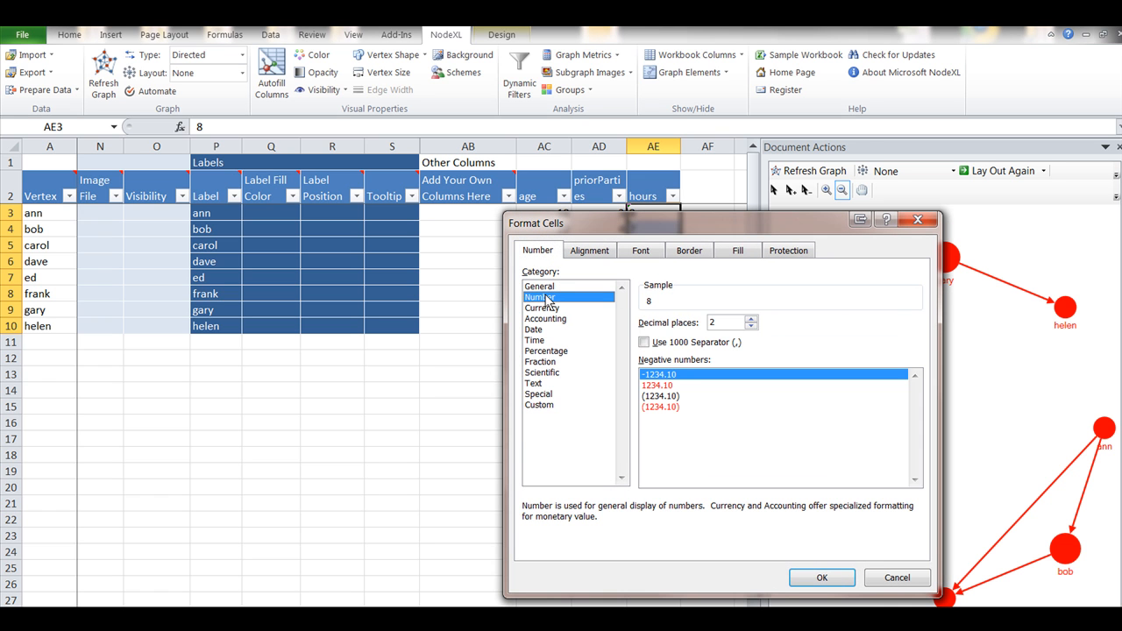
pyautogui.click(752, 327)
pyautogui.click(751, 326)
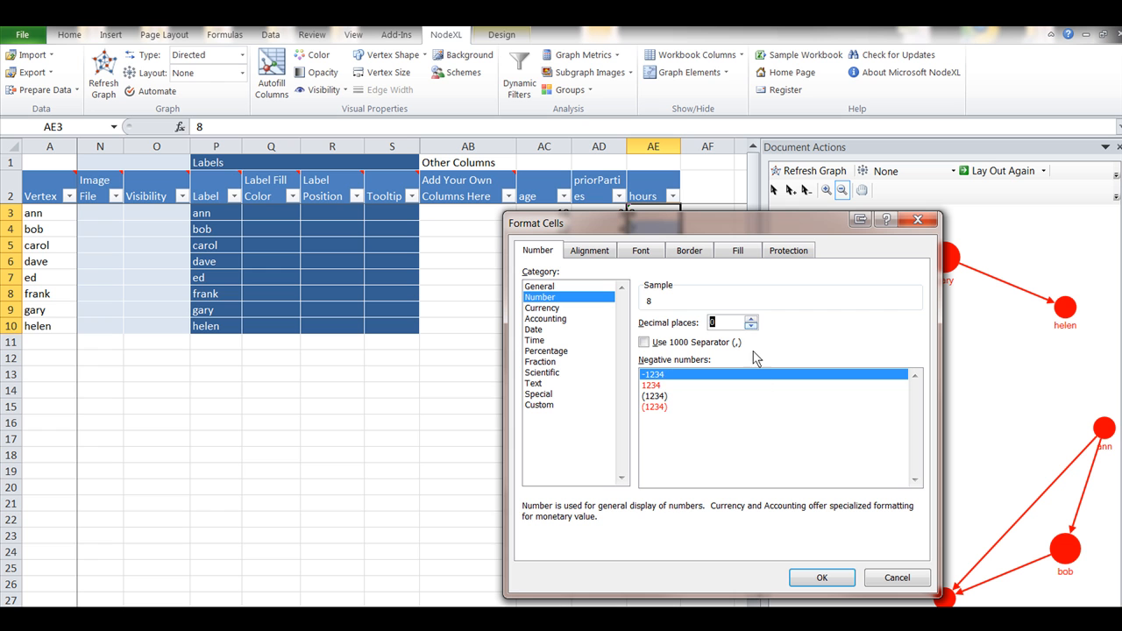
pyautogui.click(823, 577)
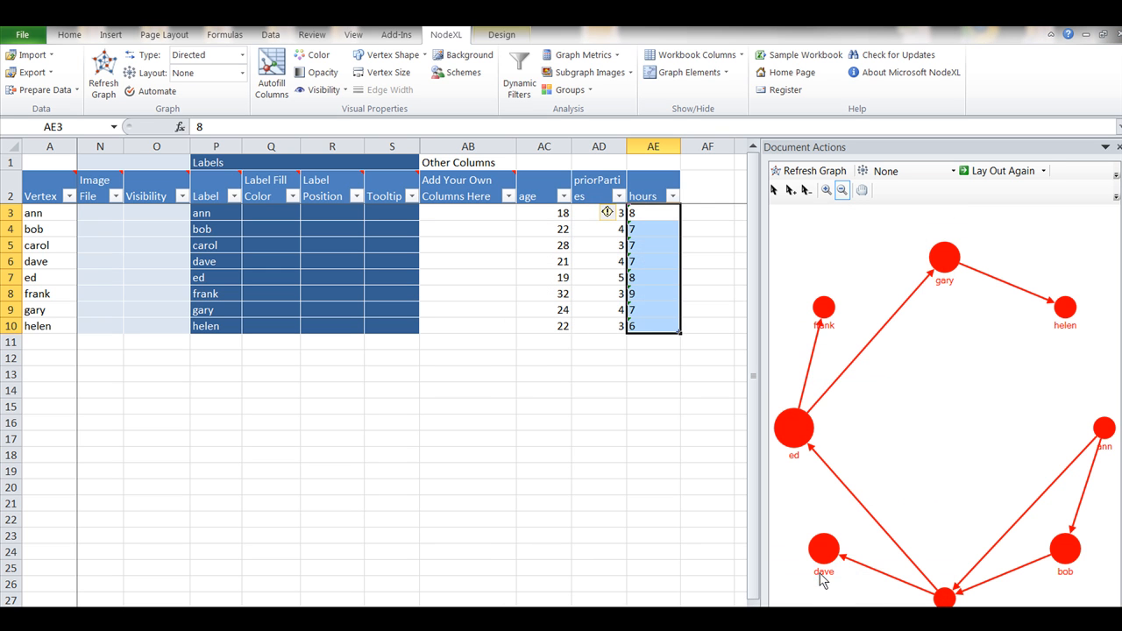
pyautogui.click(667, 359)
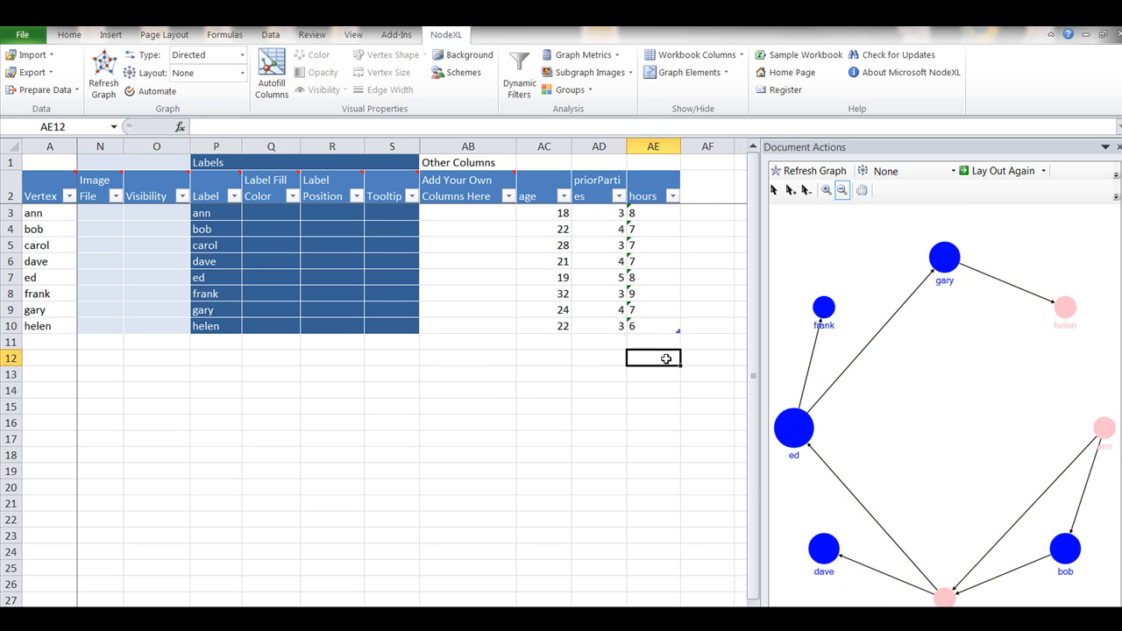
# Convert the text-stored hours values in AE3:AE10 to numbers through their error-checking options
pyautogui.click(649, 219)
pyautogui.moveTo(649, 219); pyautogui.dragTo(646, 326)
pyautogui.moveTo(619, 216)
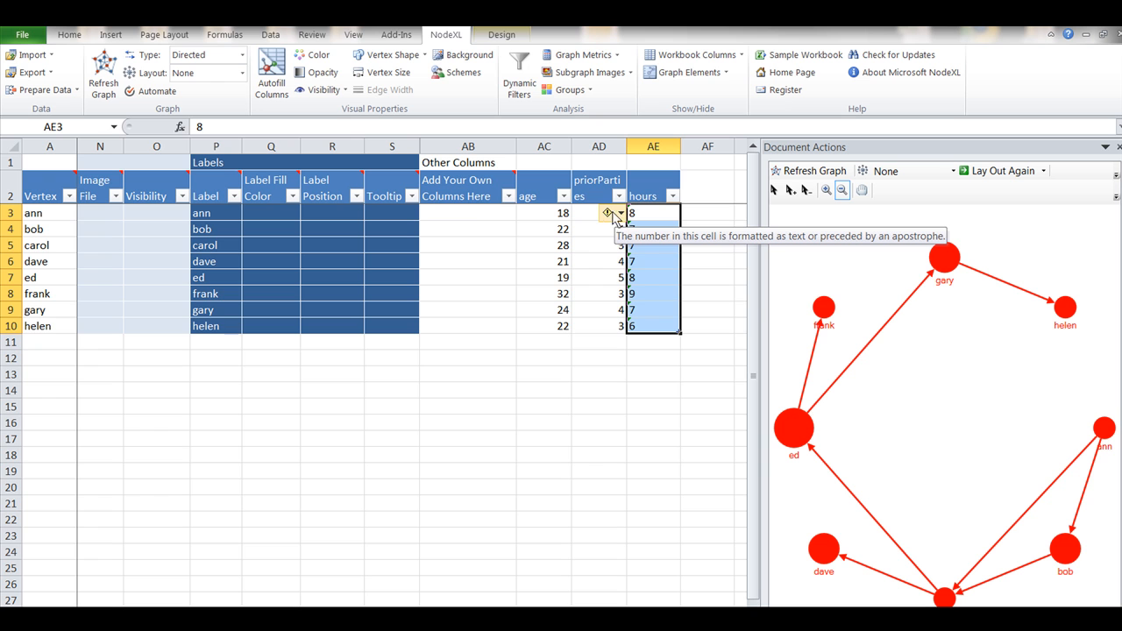
pyautogui.click(620, 216)
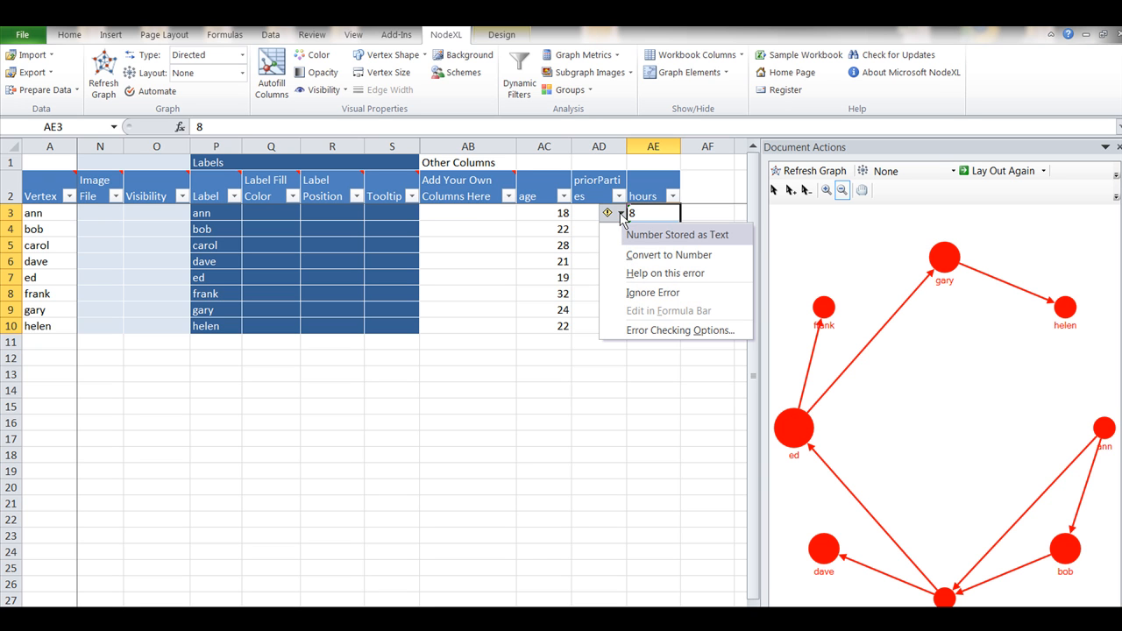
pyautogui.click(630, 257)
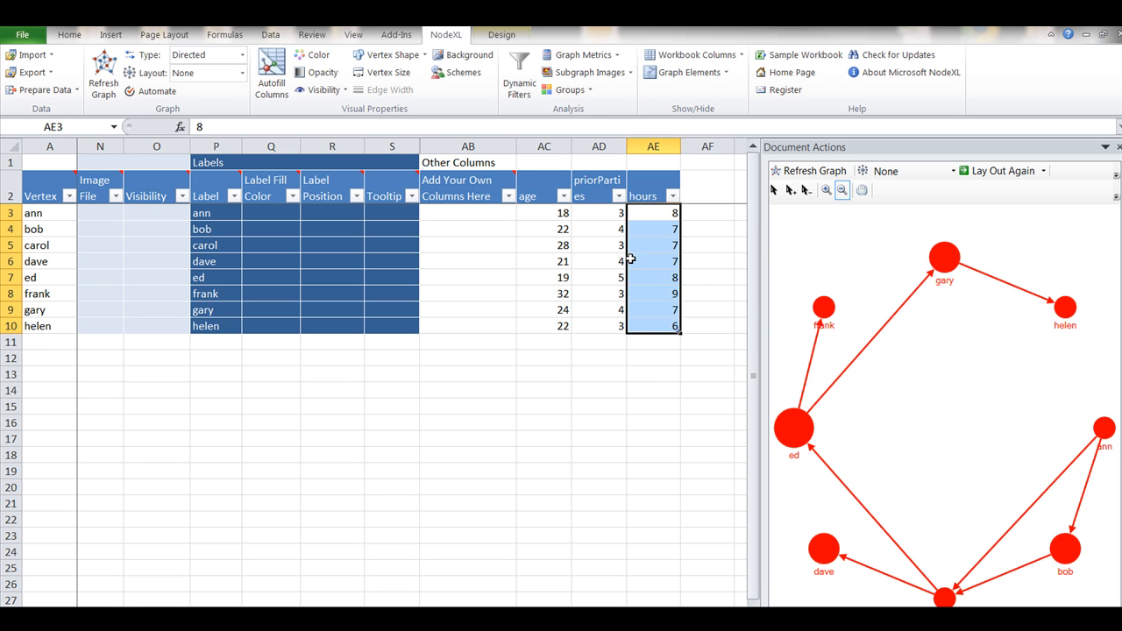
pyautogui.click(653, 405)
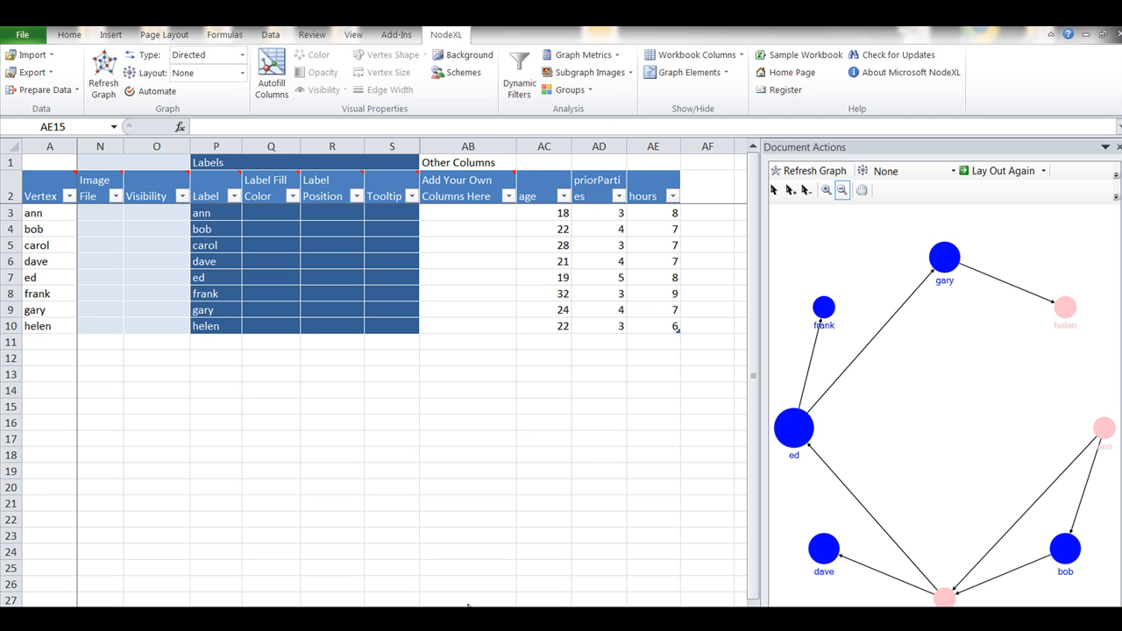
# Set the vertex size in cell L3, for the first vertex, to 8
pyautogui.hscroll(-2, 646, 323)
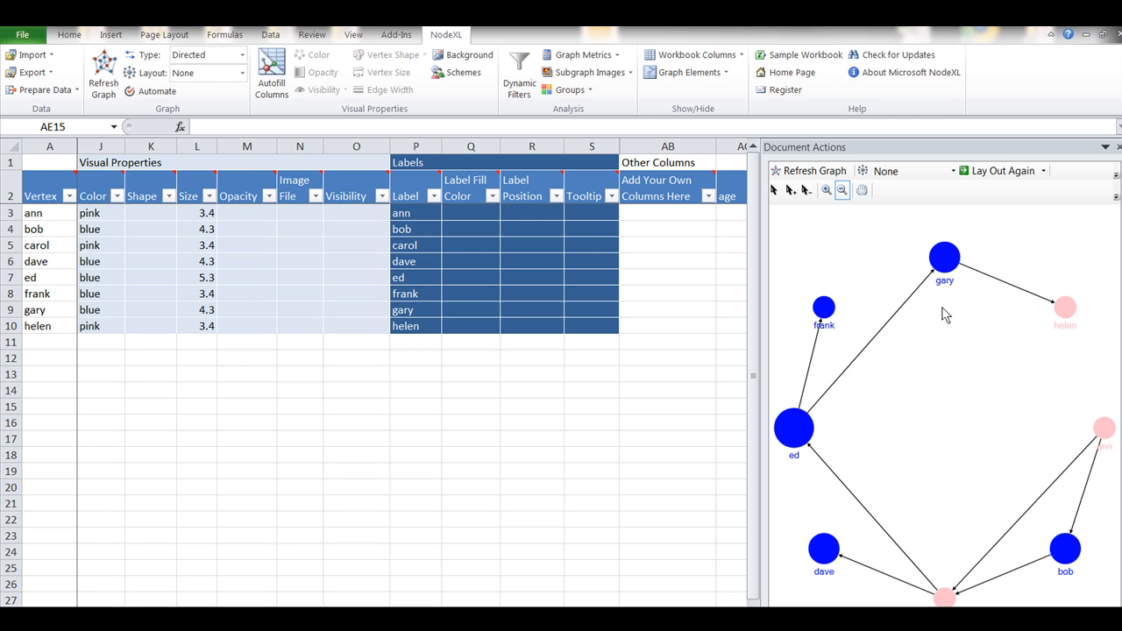
pyautogui.click(210, 197)
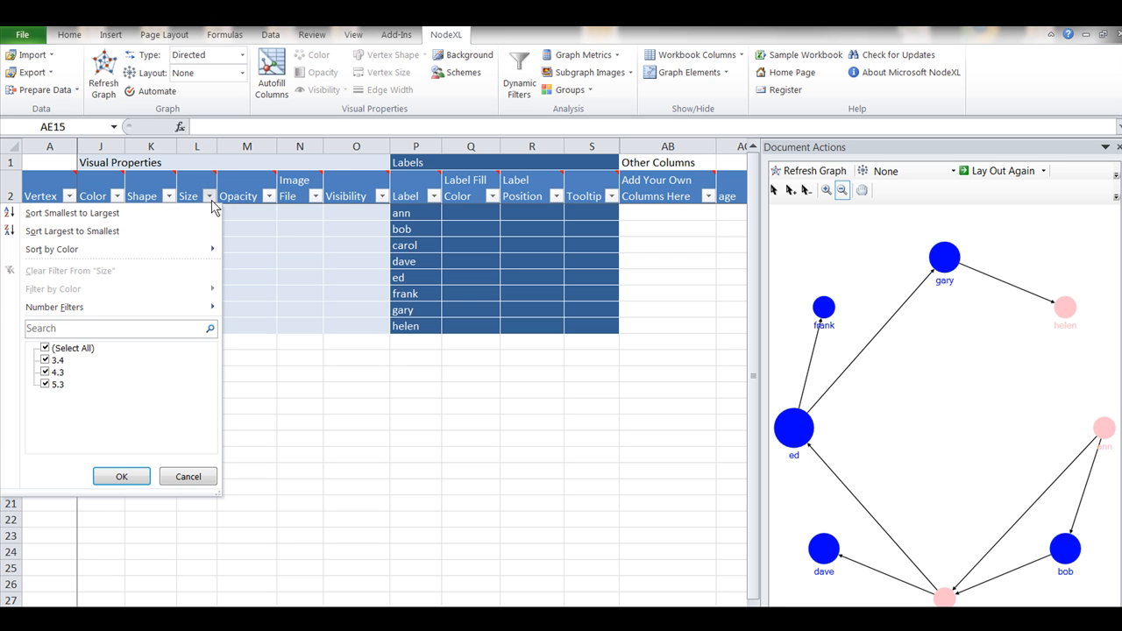
pyautogui.click(226, 170)
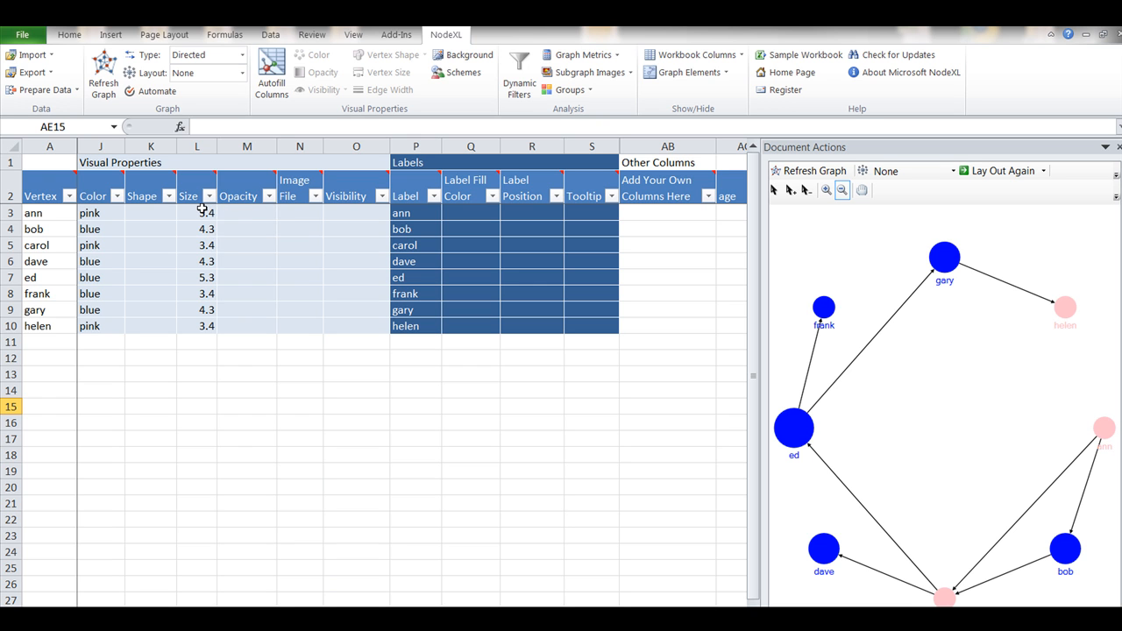
pyautogui.click(202, 211)
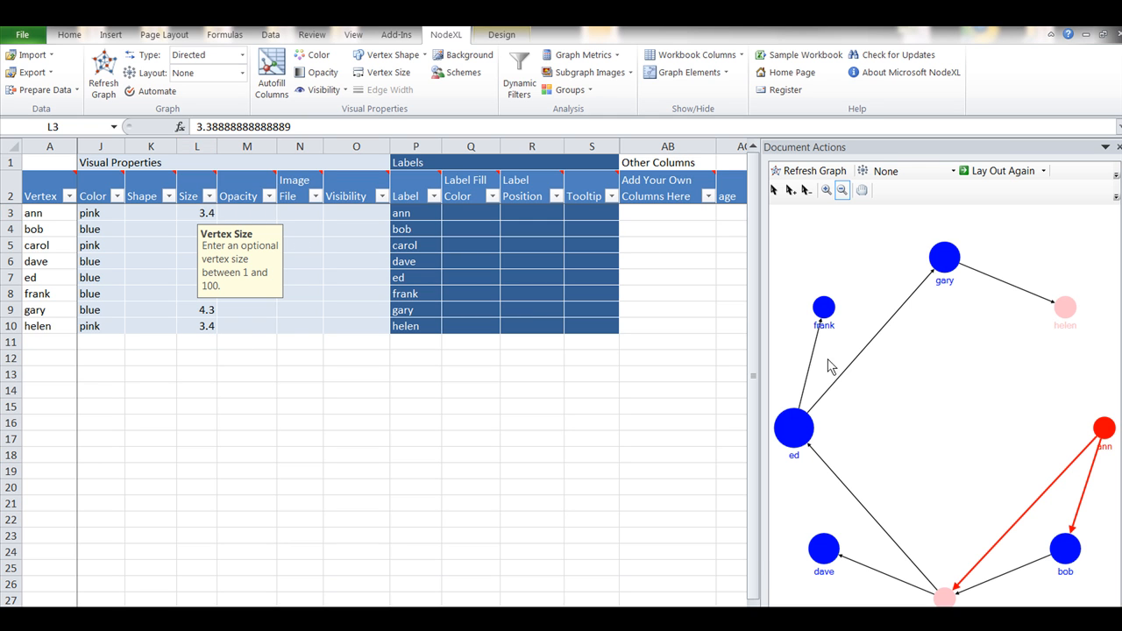
pyautogui.click(208, 215)
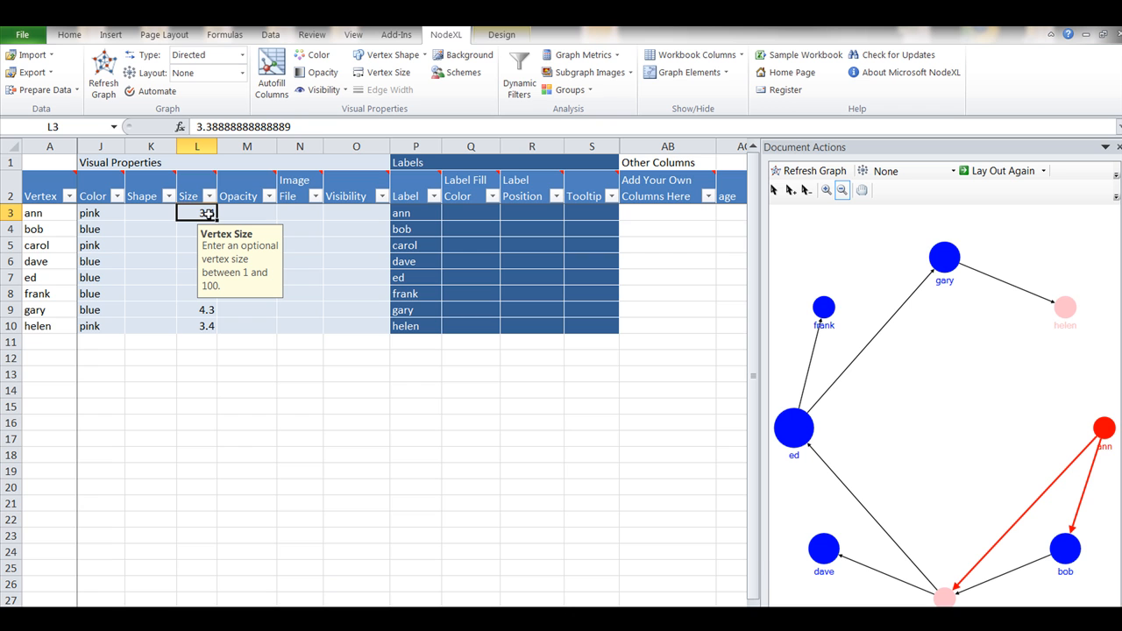
pyautogui.write('8')
pyautogui.press('Return')
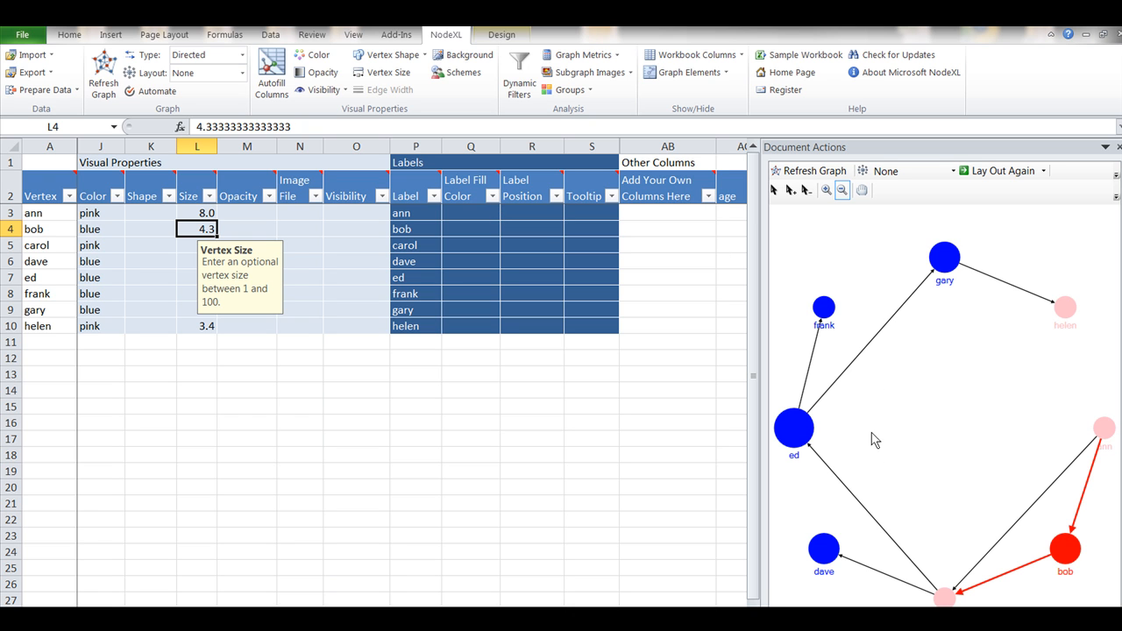
# Refresh the graph to apply the current size, set the first vertex's size in L3 to 3 and refresh it again
pyautogui.click(808, 171)
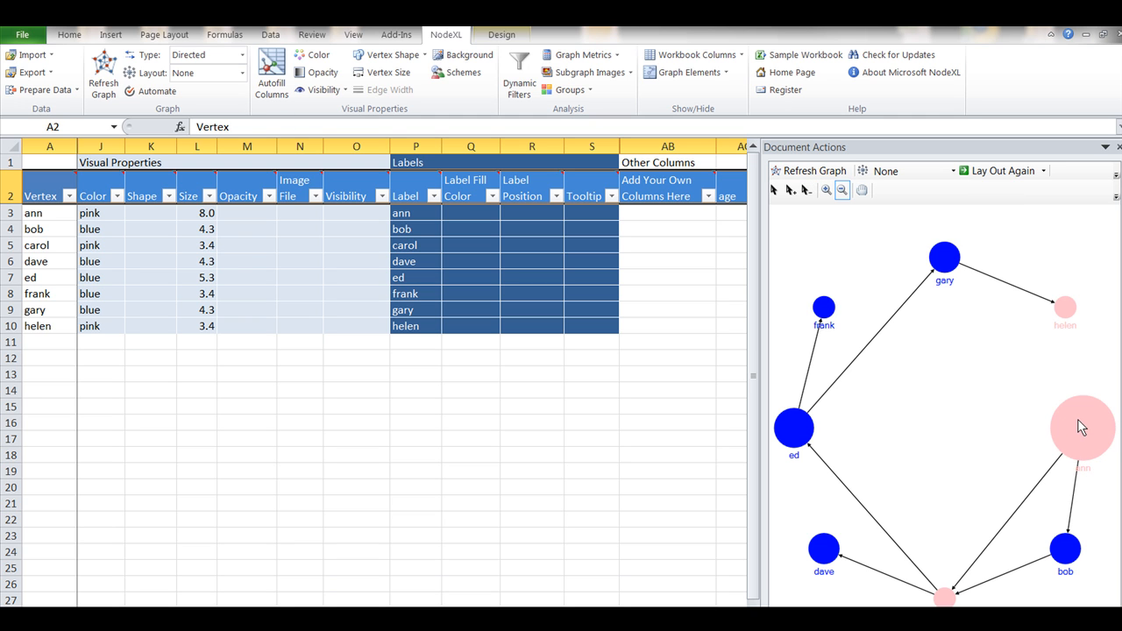
pyautogui.click(206, 213)
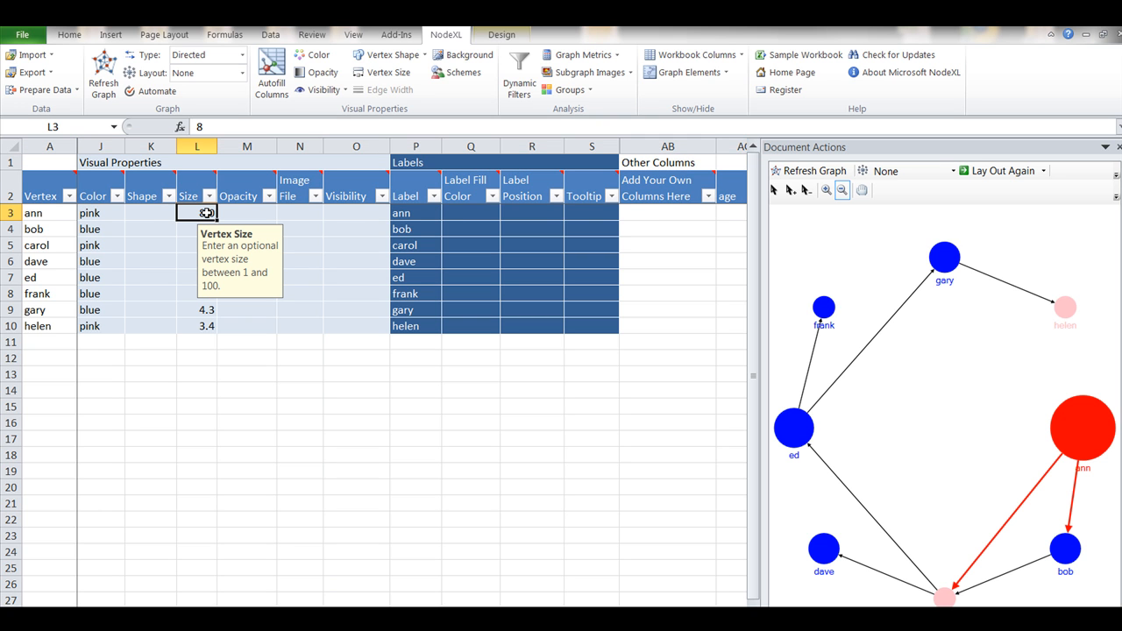
pyautogui.write('3')
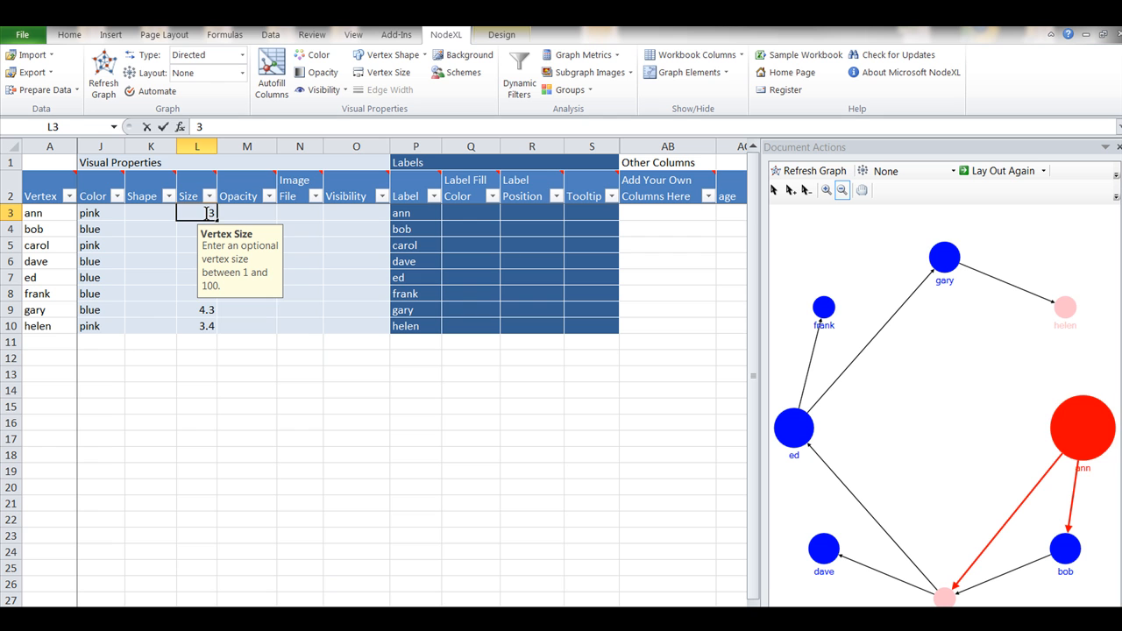
pyautogui.press('Return')
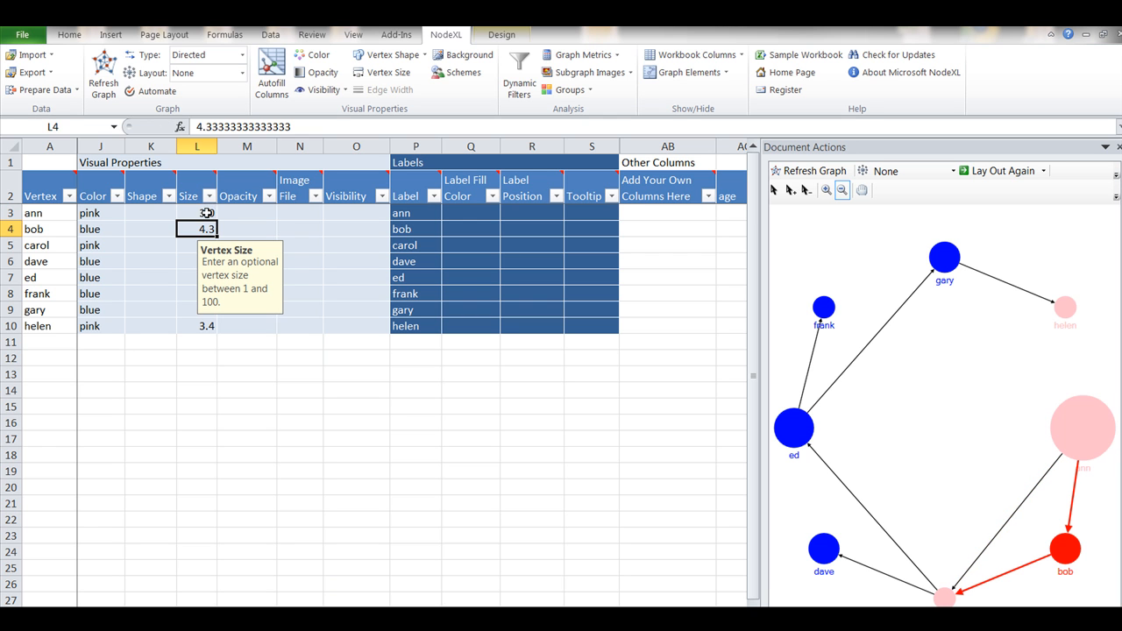
pyautogui.click(810, 174)
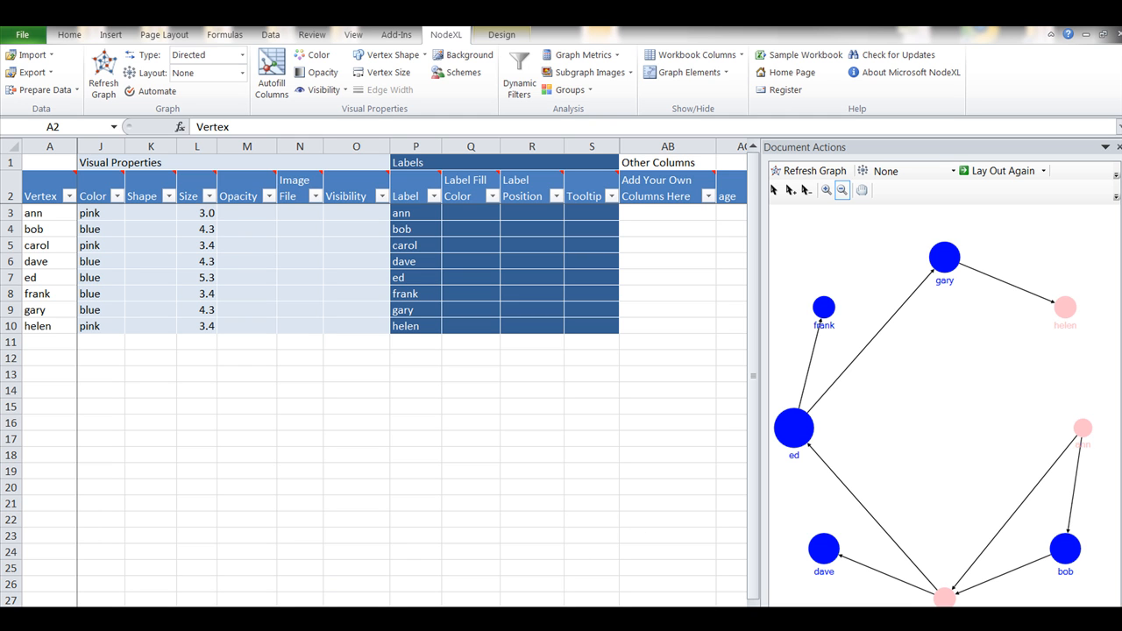
# Autofill the vertex columns using age for Vertex Color, priorParties for Vertex Size and Vertex for Vertex Label
pyautogui.click(11, 197)
pyautogui.hscroll(2, 412, 377)
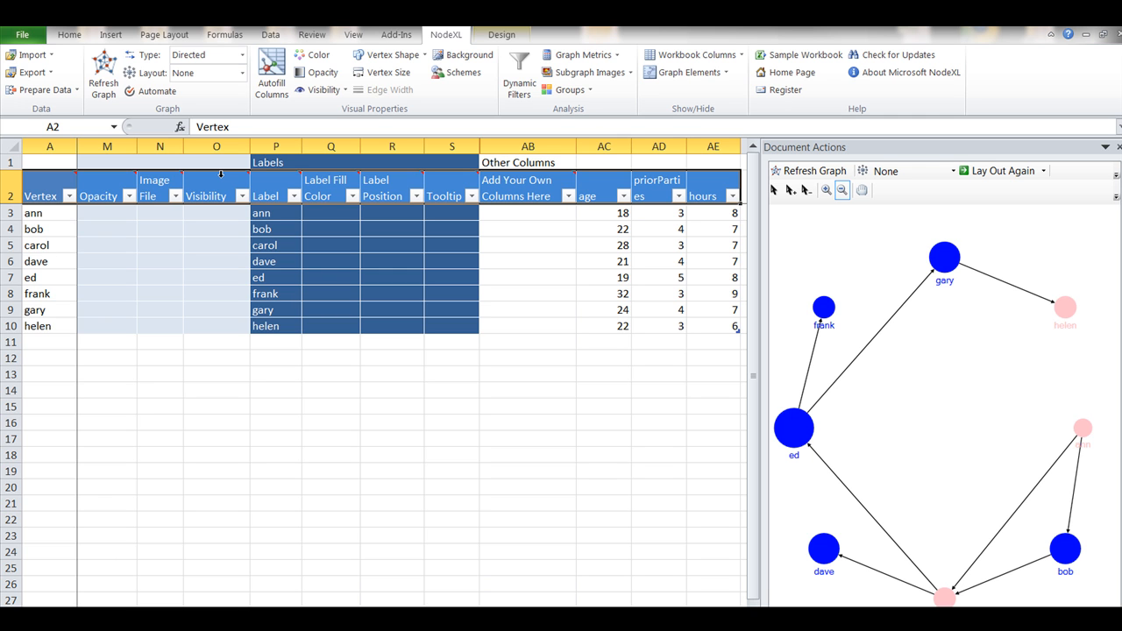
pyautogui.click(274, 81)
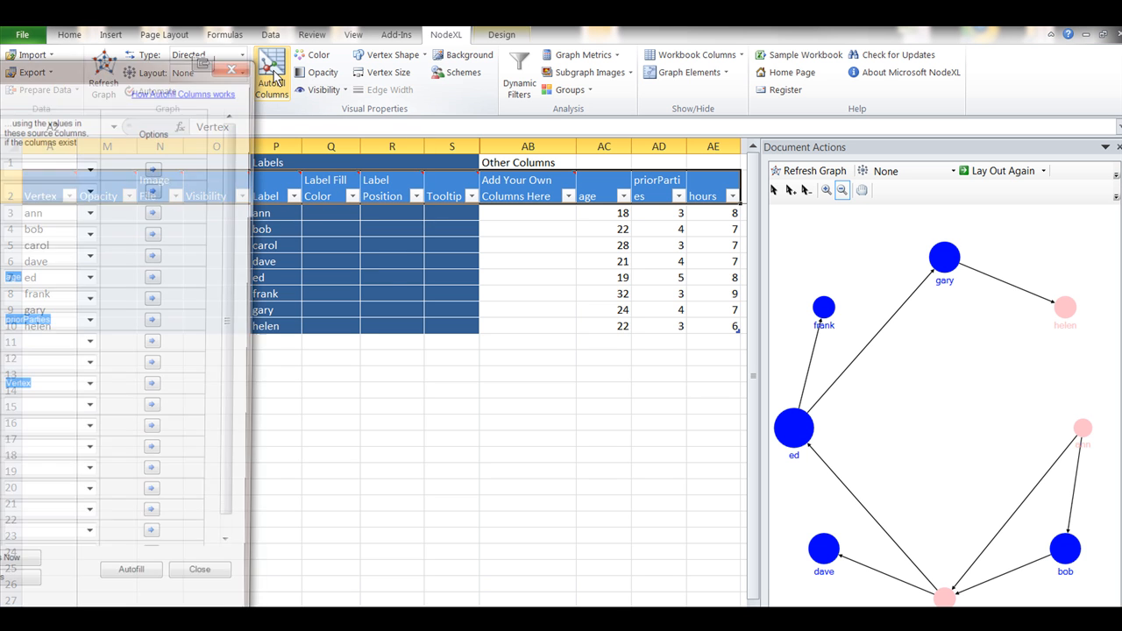
pyautogui.moveTo(140, 65); pyautogui.dragTo(496, 69)
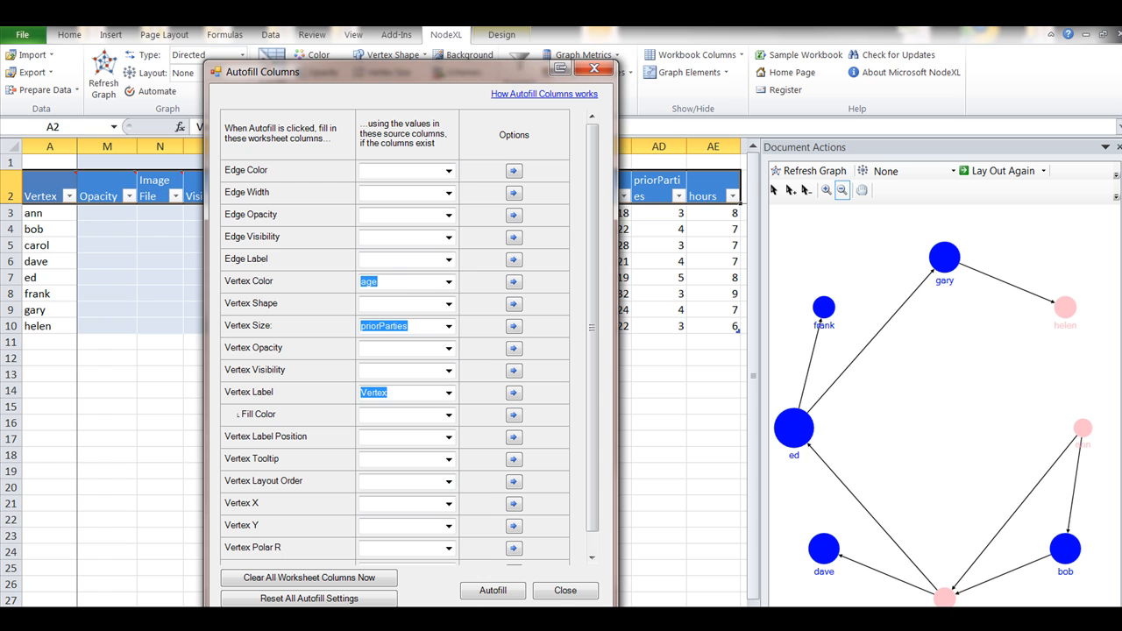
pyautogui.click(493, 591)
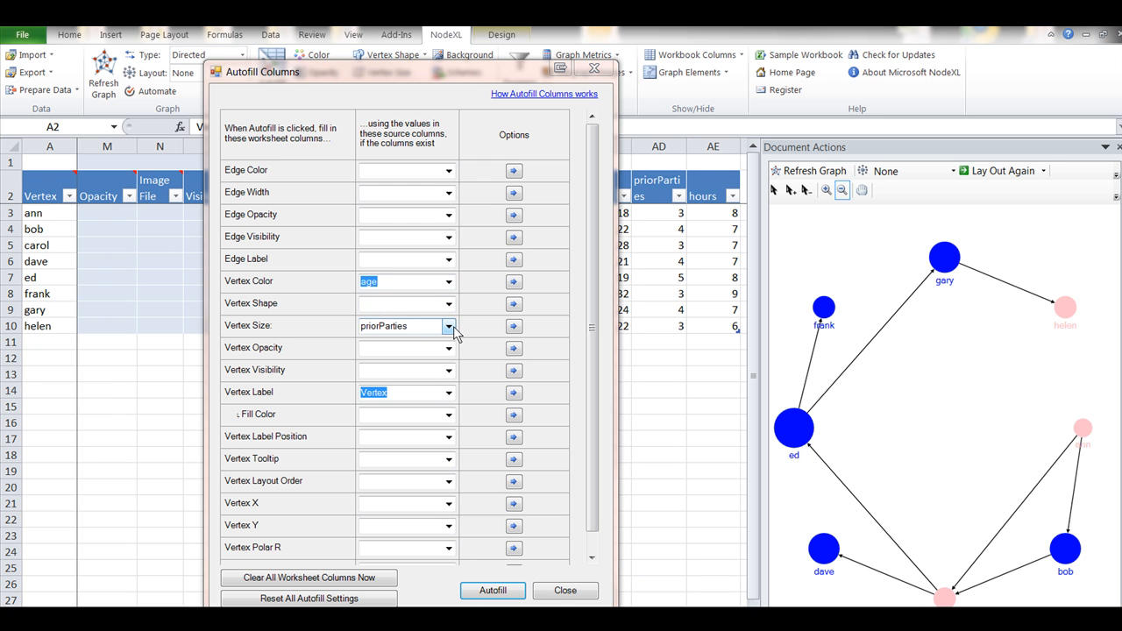
pyautogui.click(449, 326)
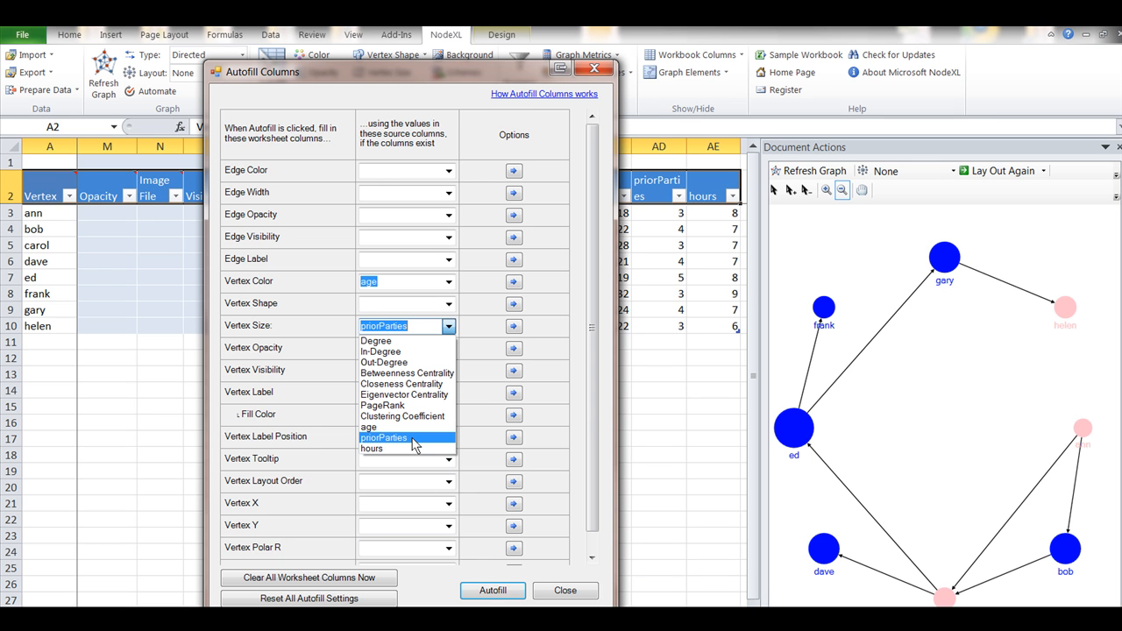
pyautogui.click(412, 438)
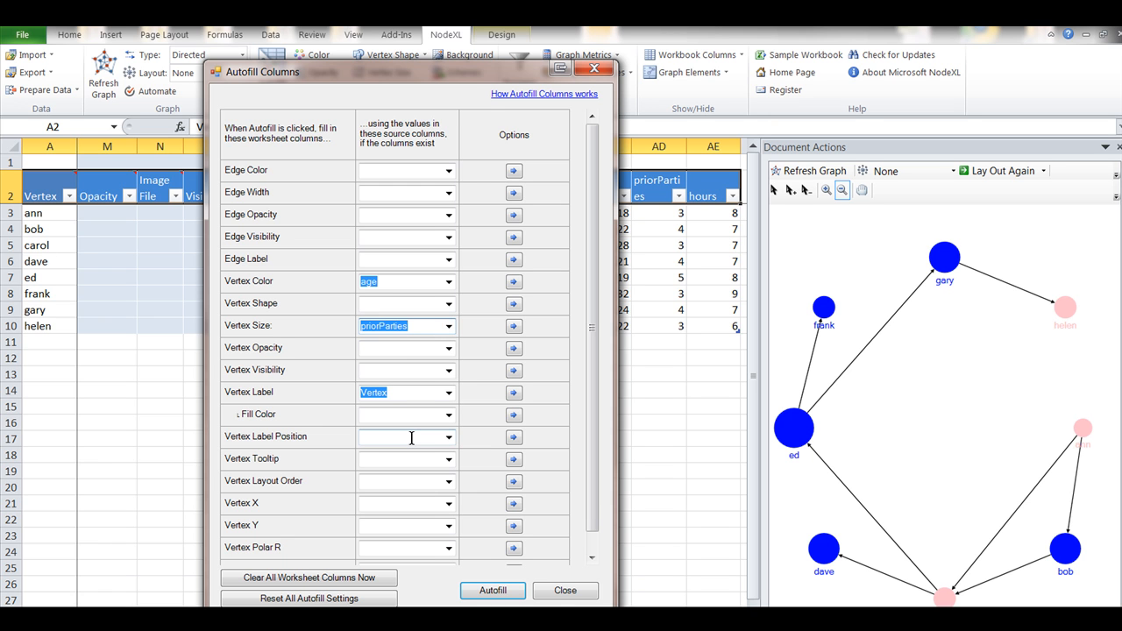
pyautogui.click(493, 591)
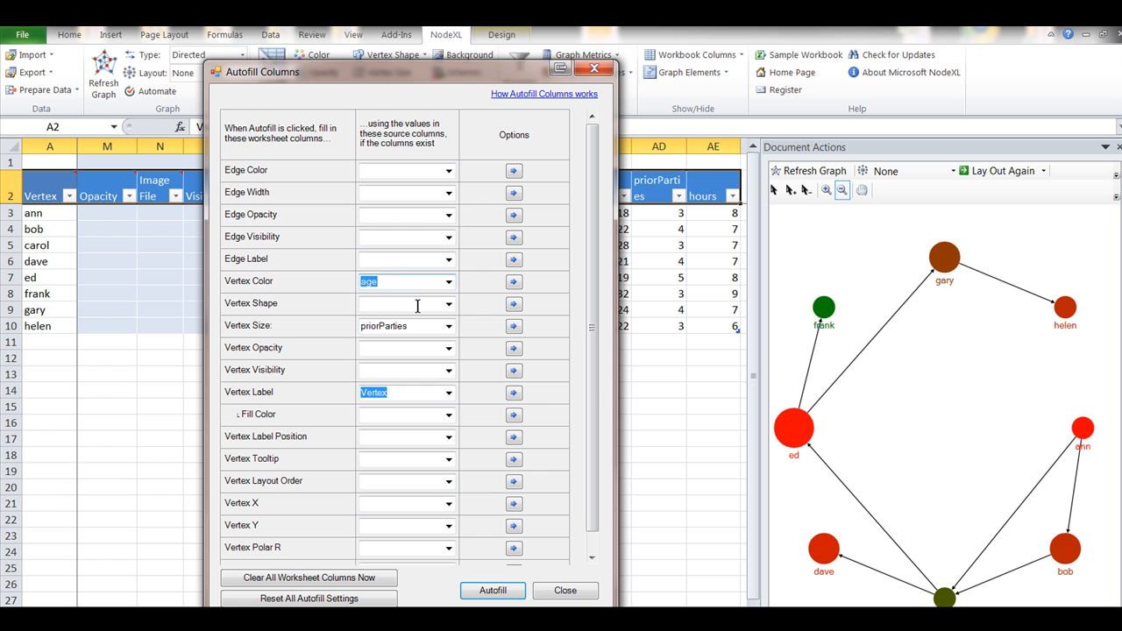
pyautogui.click(594, 596)
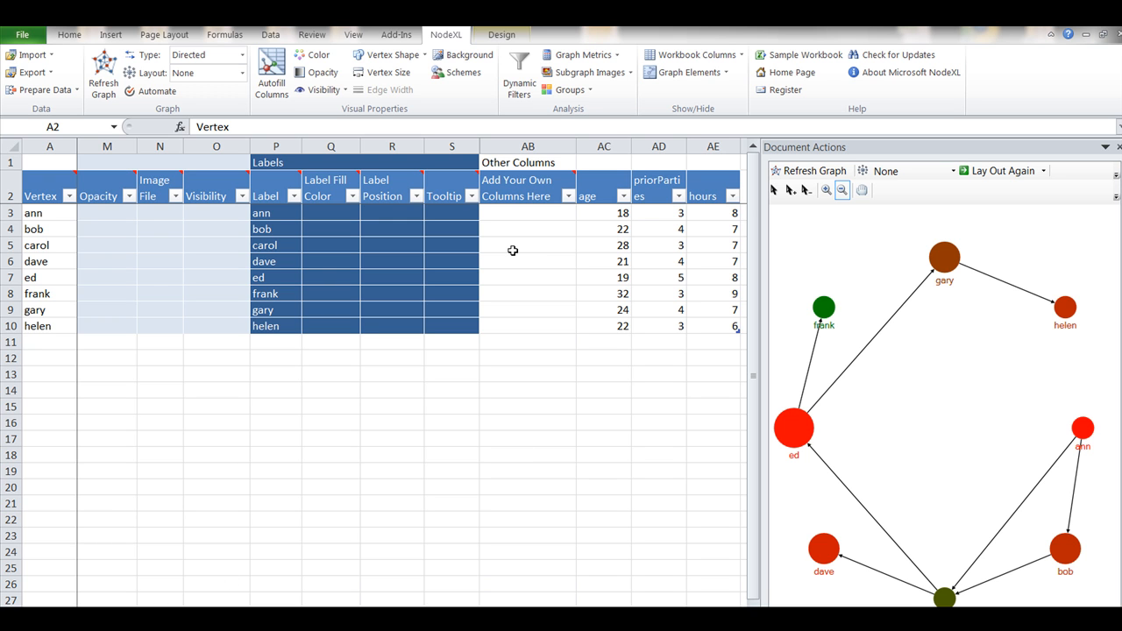
# Clear the Vertex Color source in the Autofill Columns settings, keeping priorParties for size and Vertex for label, and close the dialog
pyautogui.click(267, 59)
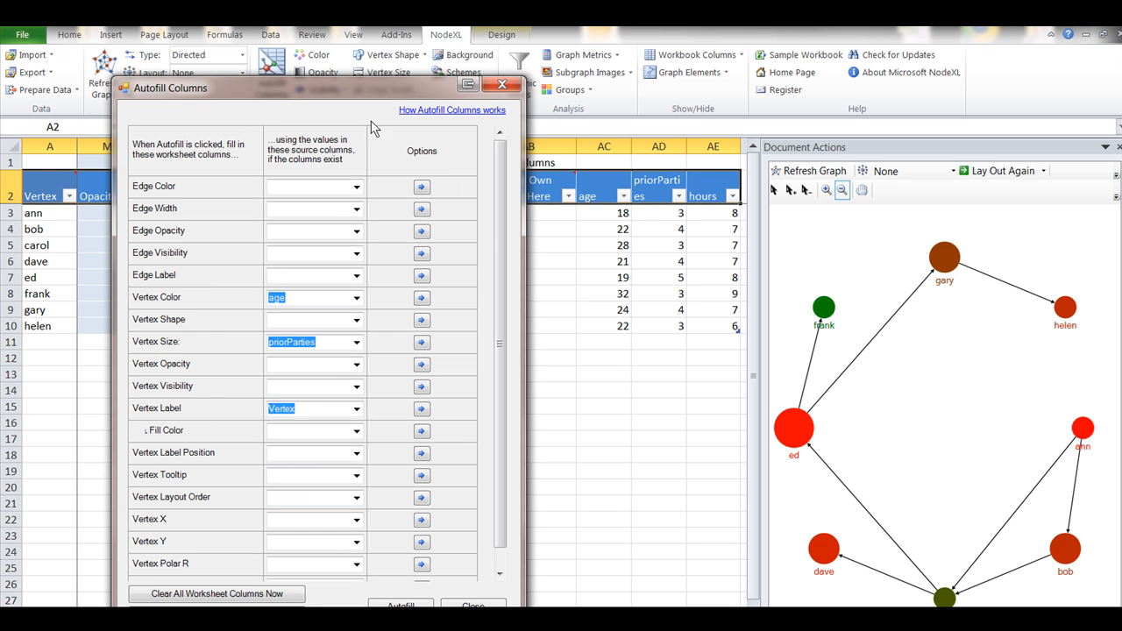
pyautogui.click(357, 298)
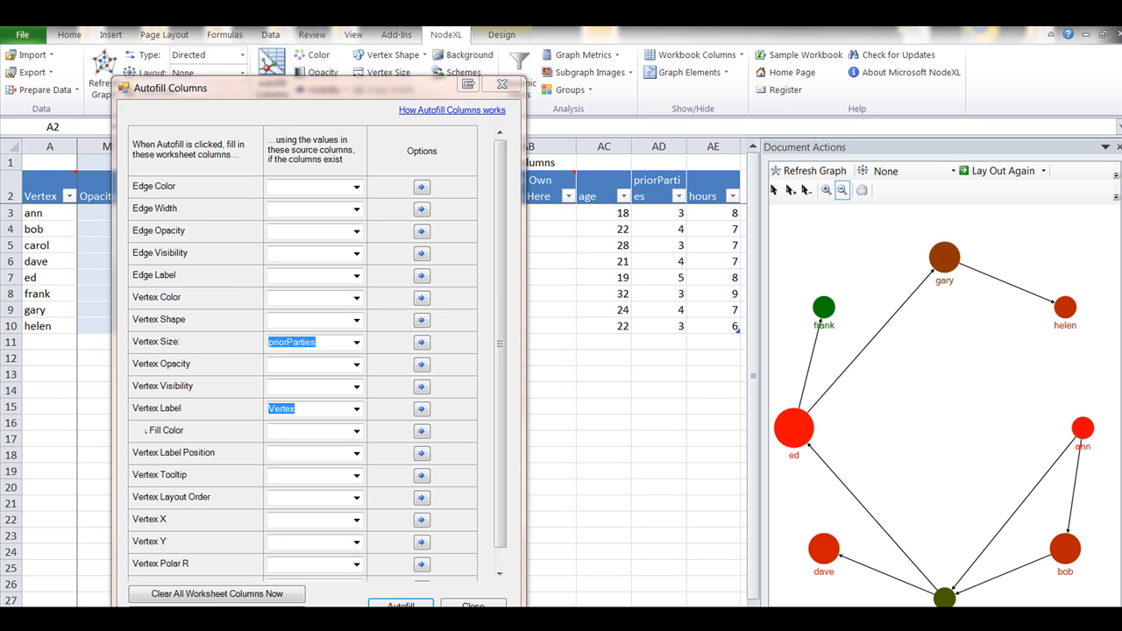
pyautogui.click(421, 299)
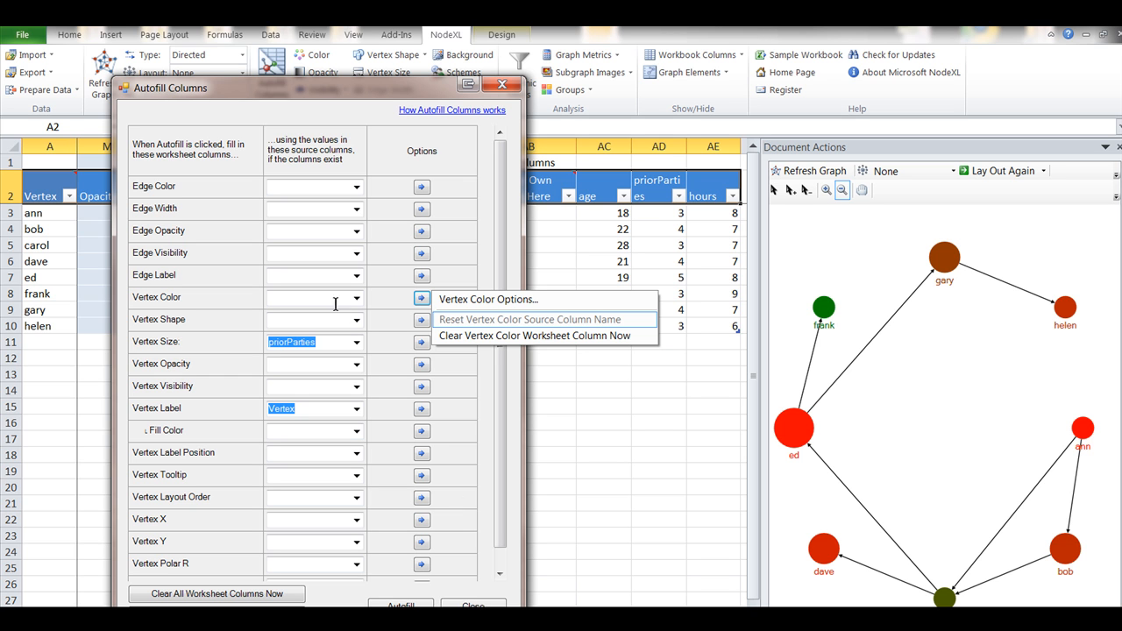
pyautogui.click(379, 605)
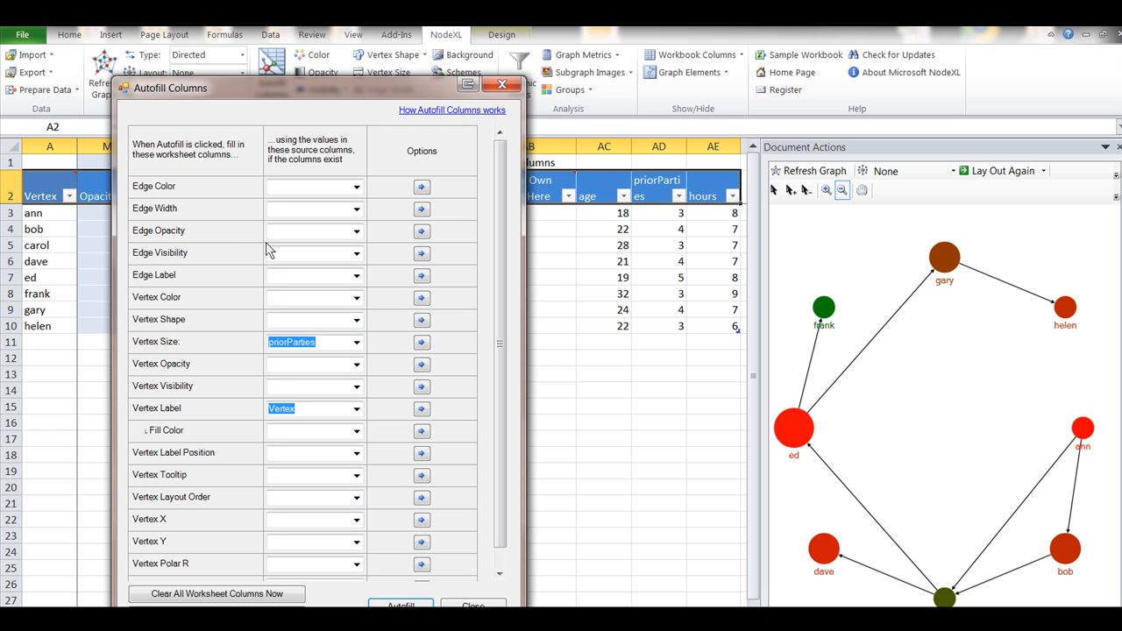
pyautogui.click(501, 87)
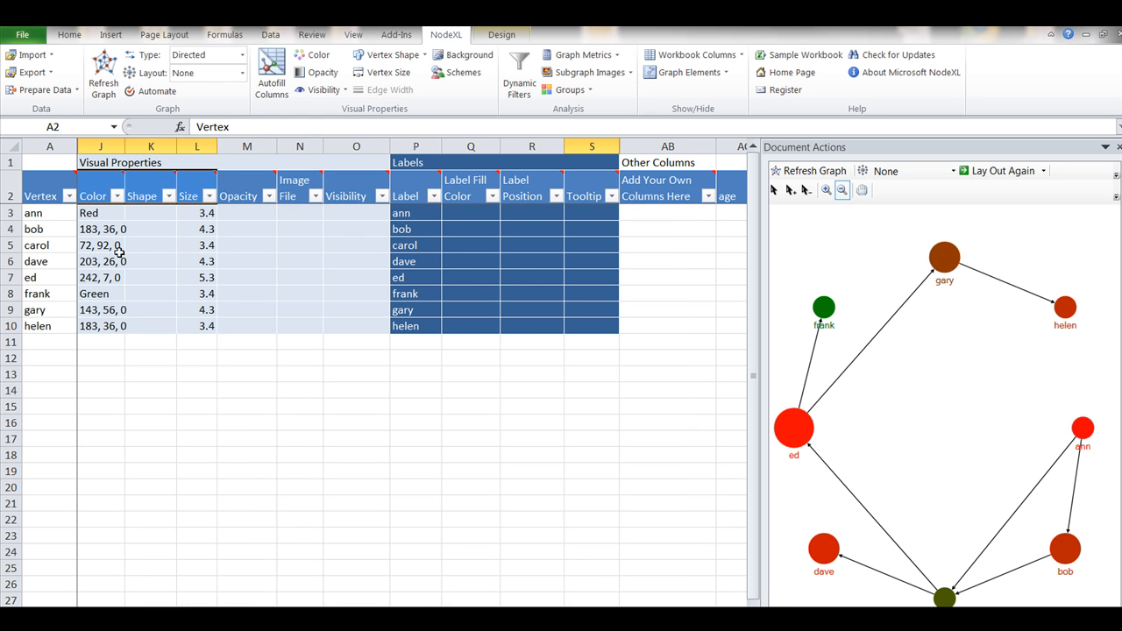
# Fill the Color cells J3 to J10 with pink, blue, pink, blue, blue, blue, blue and pink, and refresh the graph
pyautogui.click(119, 214)
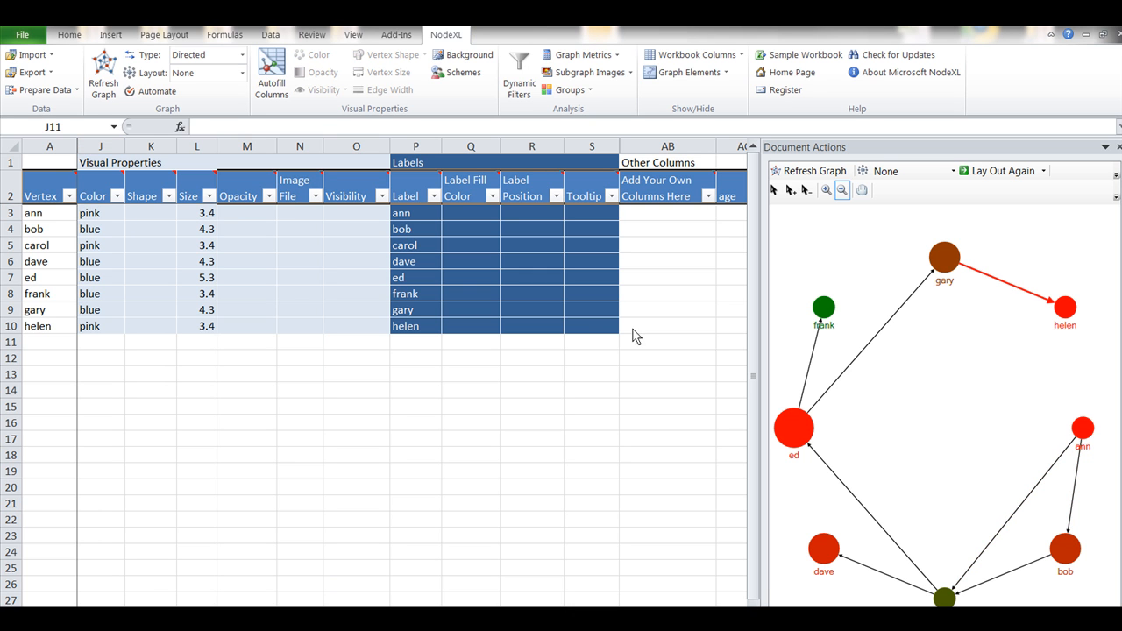
pyautogui.click(800, 173)
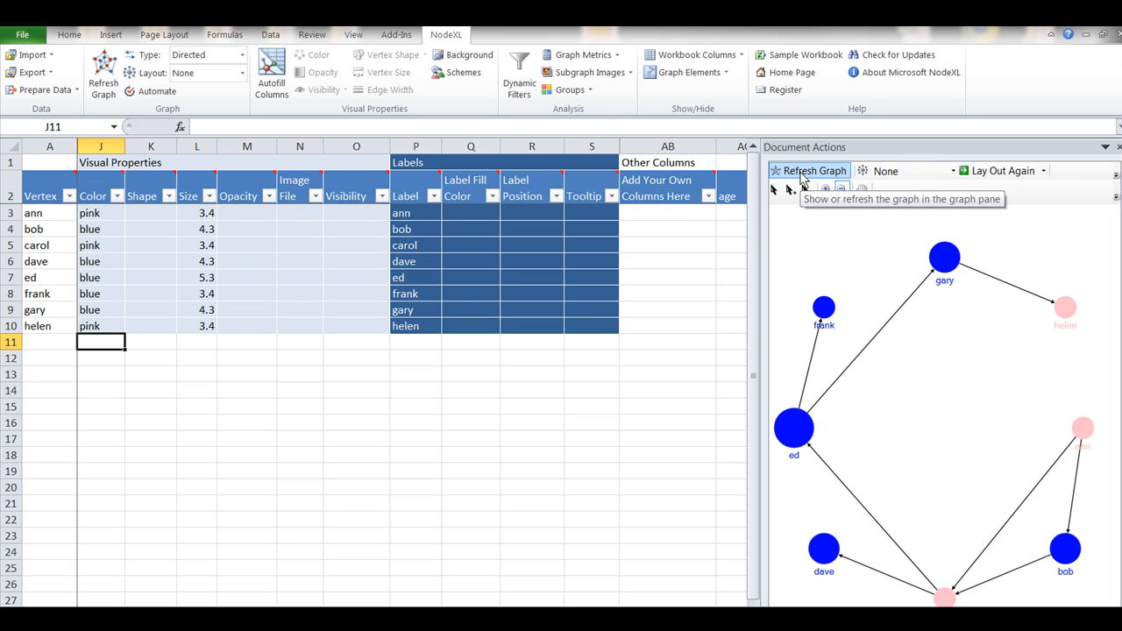
# Run Autofill Columns with no Vertex Color source, priorParties for Vertex Size and Vertex for Vertex Label
pyautogui.click(279, 70)
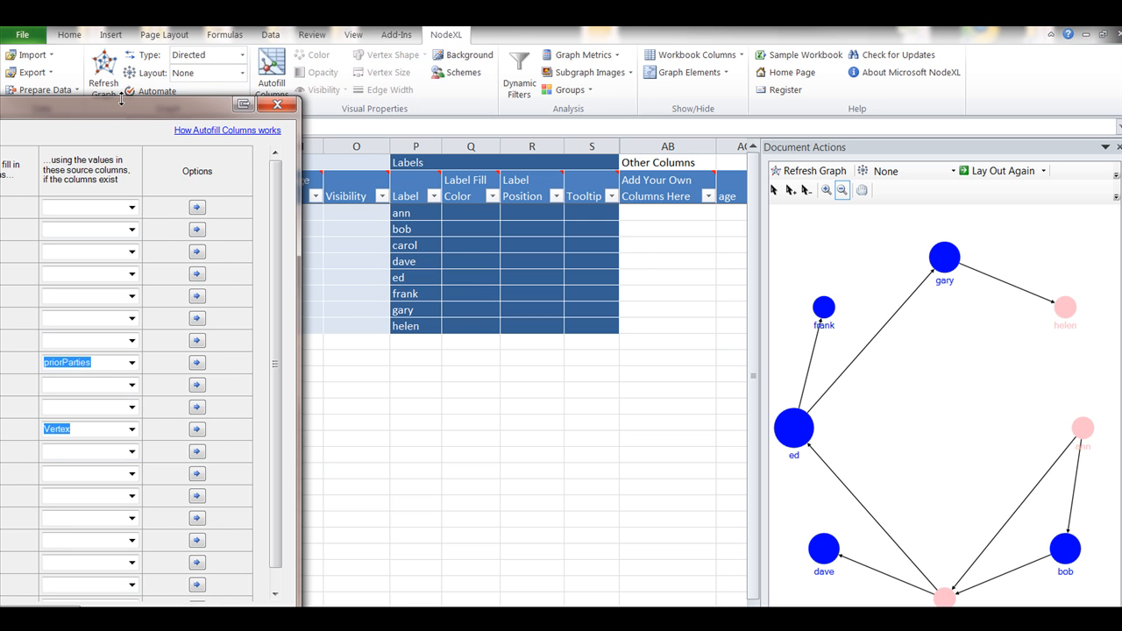
pyautogui.moveTo(125, 109); pyautogui.dragTo(458, 94)
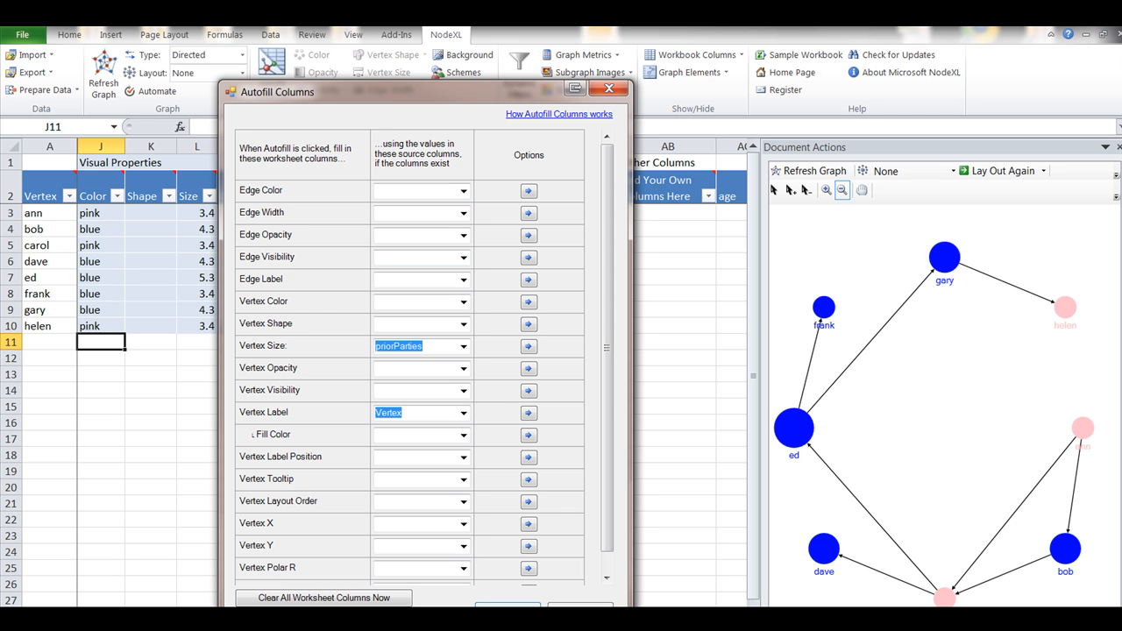
pyautogui.click(506, 605)
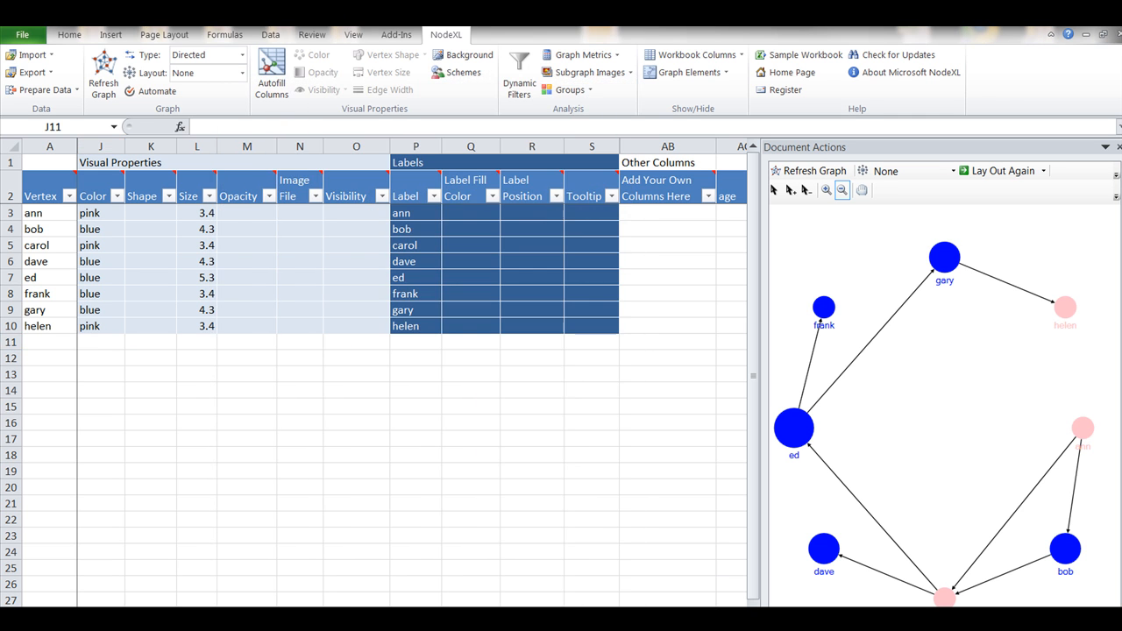